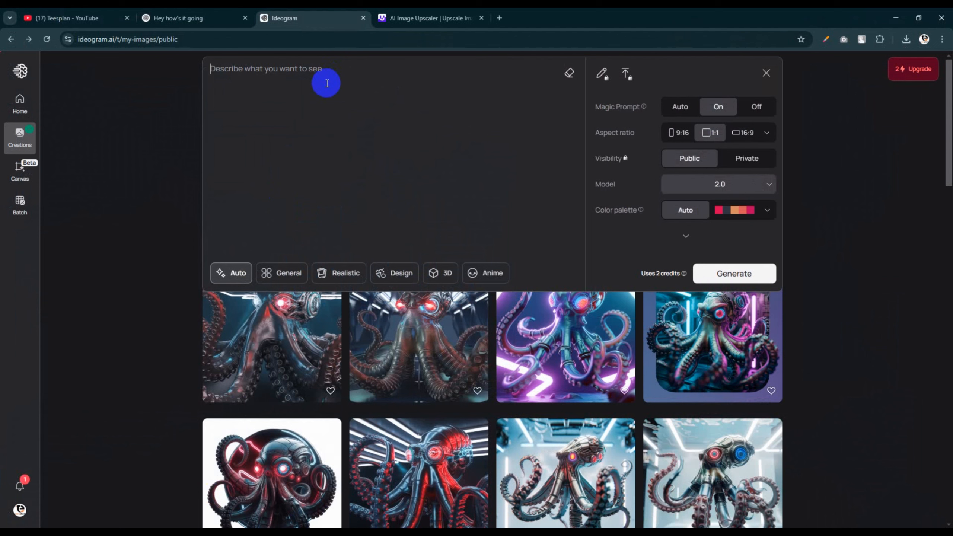
# Generate images from a prompt for a bold, eye-catching graffiti-style logo for 'Teesplan', an online store selling digital products such as templates and T-shirt designs
pyautogui.write("Create a bold and eye-catching graffiti-style logo for 'Teesplan', an online store selling digital products such as templates and T-shirt designs. The typography should resemble street art with a raw, hand-painted spray effect or stencil lettering. The letters should have a dynamic, slightly irregular shape to mimic the spontaneous nature of graffiti.  The design should feature dripping paint effects, rough edges, and spray splatter details around the text to enhance the authentic urban aesthetic. Consider adding a solid color background.  For the color palette, use vibrant and high-contrast tones like neon blue, purple, electric green, or bright red to create a visually striking look. Optionally, incorporate a black-and-white outline or drop shadow to add depth and make the text pop.  The overall logo should capture the energy of street culture, self-expression, and creativity, ensuring it feels raw yet stylish. It should be versatile enough to be used on digital platforms, merchandise, and branding materials while maintaining its bold artistic impact")
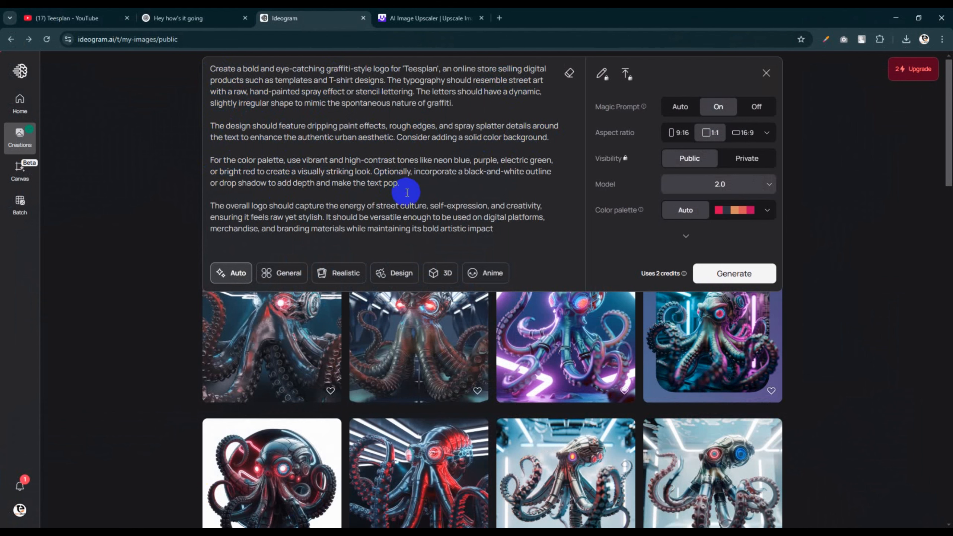
pyautogui.click(750, 274)
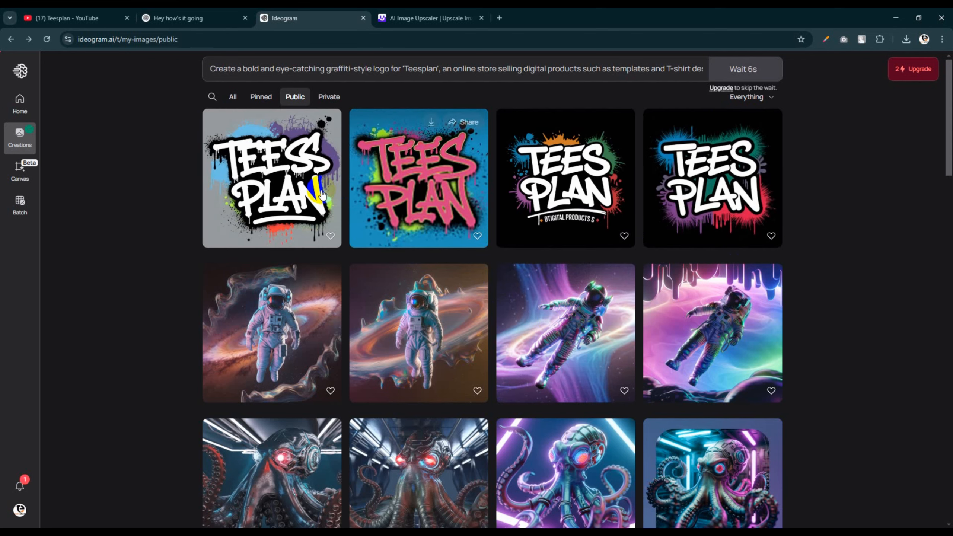
# Open the generated logos at full size and compare the four variants, ending on the white-lettered one with the grey background
pyautogui.click(267, 169)
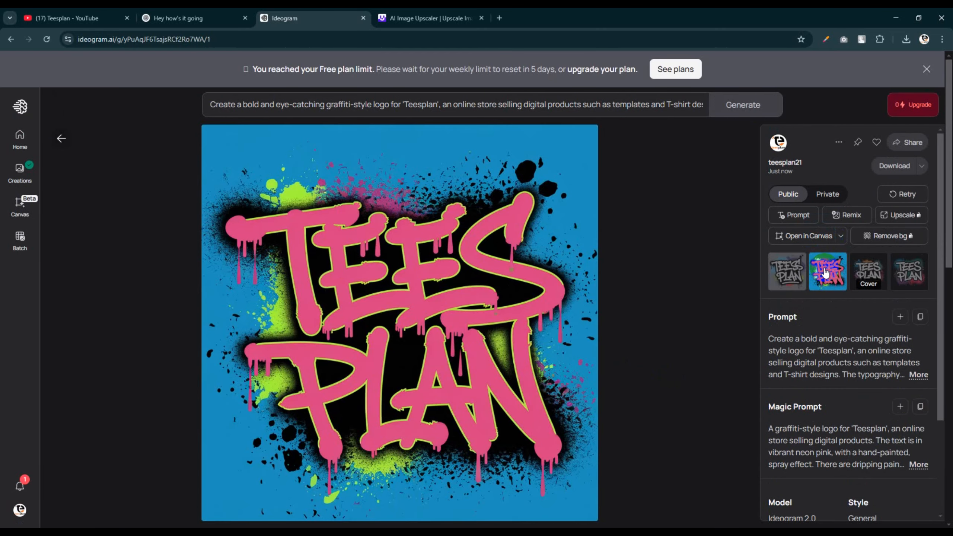
pyautogui.click(868, 273)
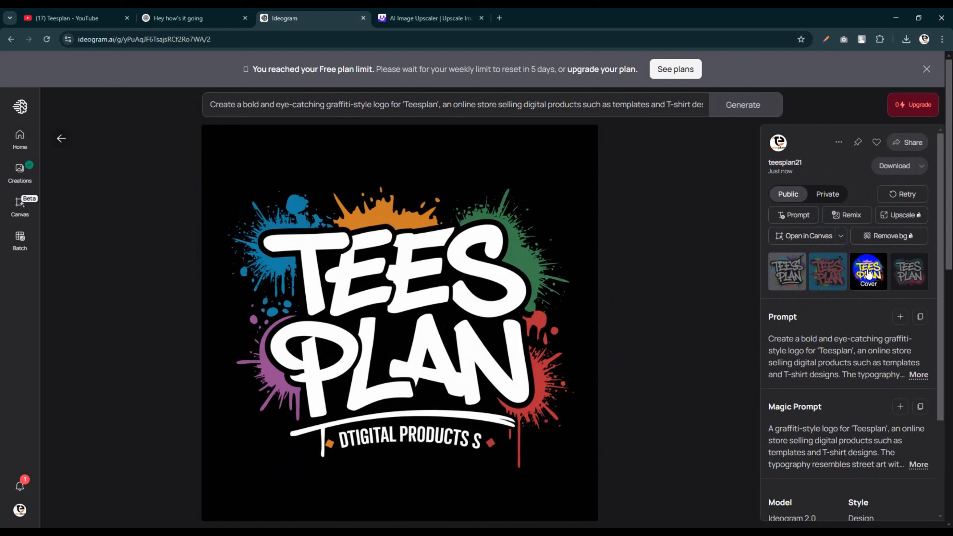
pyautogui.click(903, 282)
pyautogui.click(869, 274)
pyautogui.click(904, 271)
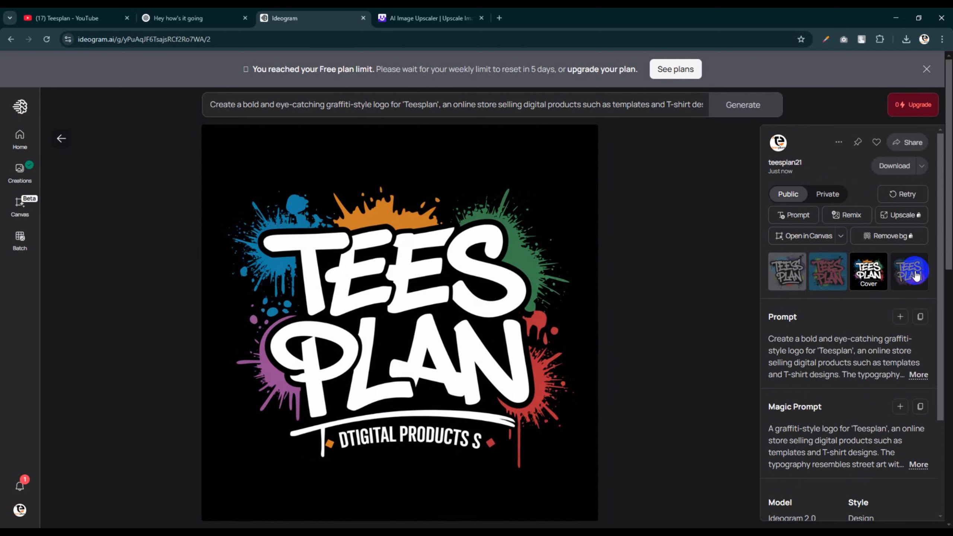
pyautogui.click(914, 271)
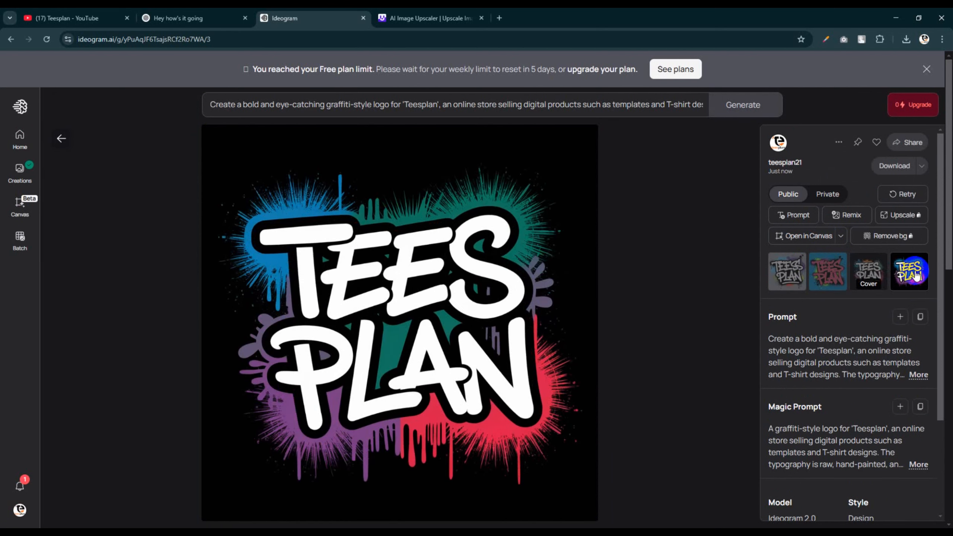
pyautogui.click(869, 271)
pyautogui.click(829, 271)
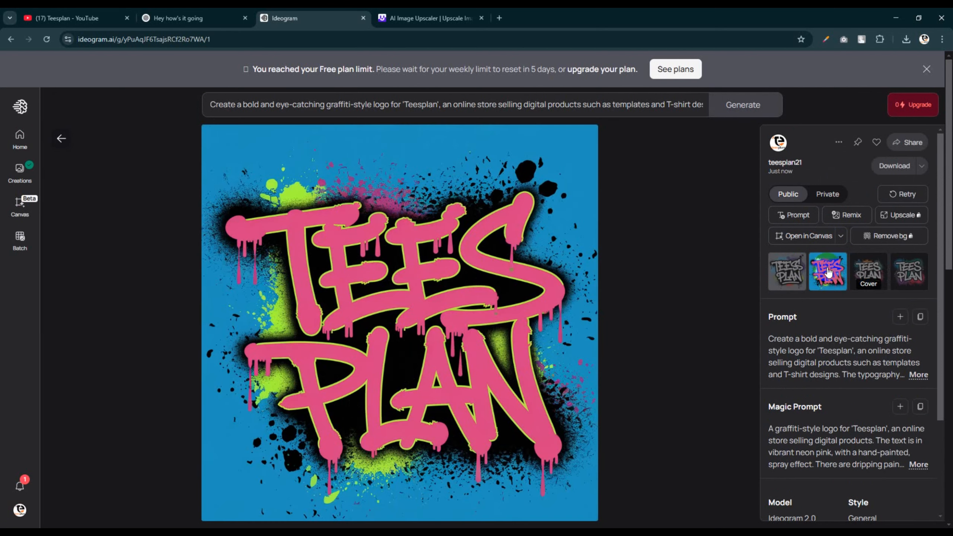
pyautogui.click(794, 268)
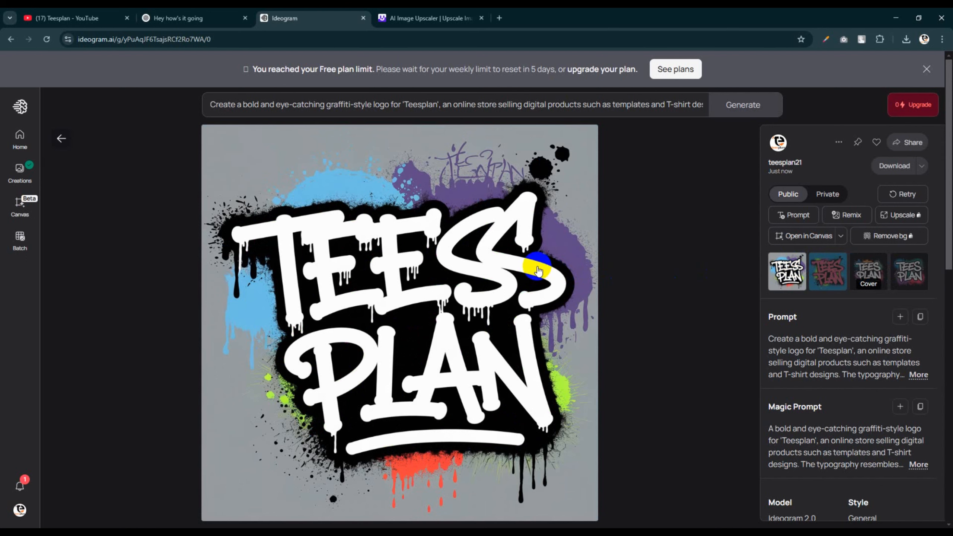
pyautogui.scroll(-1, 427, 274)
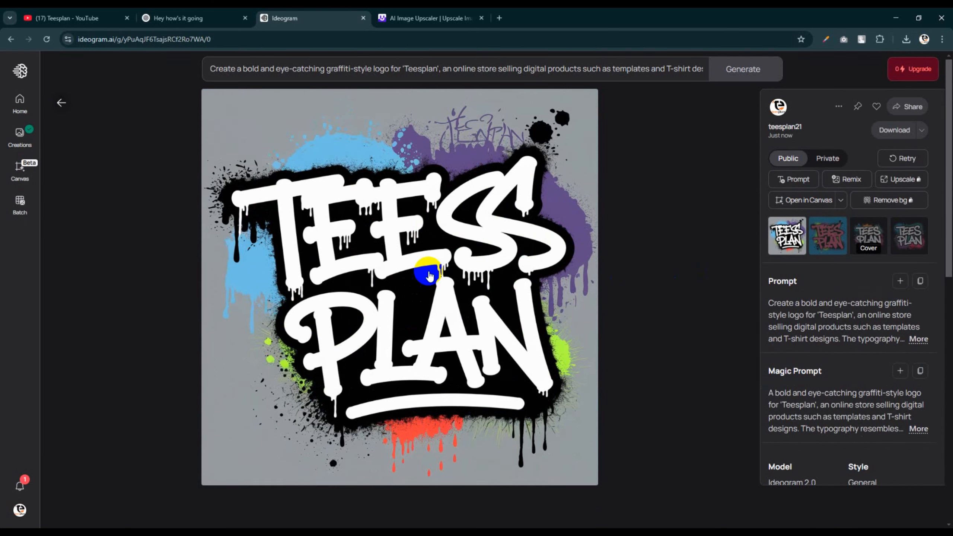
pyautogui.scroll(1, 427, 275)
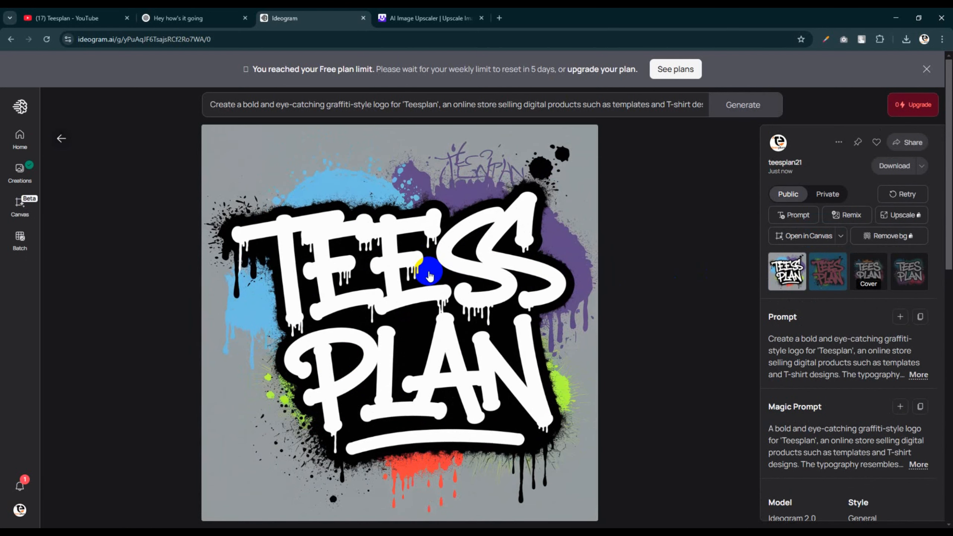
# Download the grey-background logo variant as a JPEG (70% quality)
pyautogui.click(838, 142)
pyautogui.moveTo(798, 352)
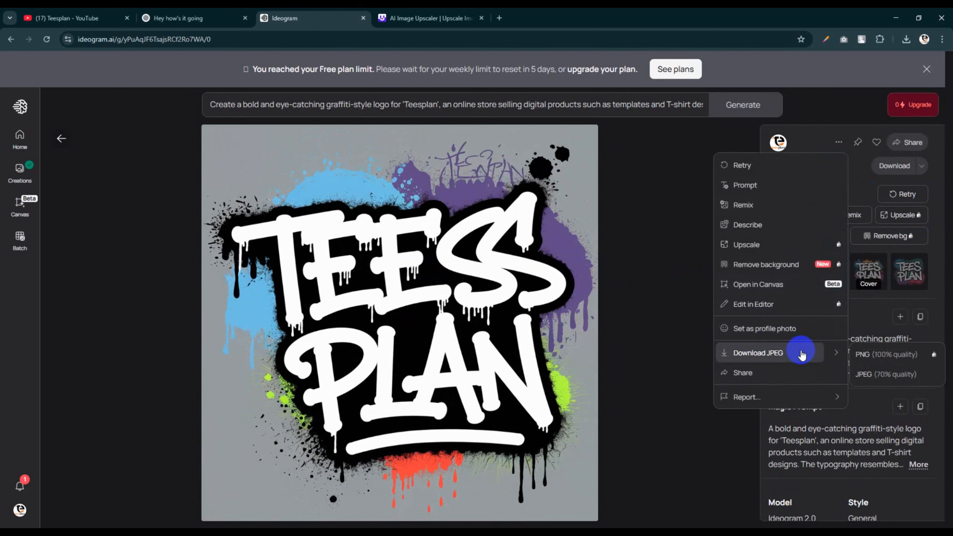
pyautogui.click(902, 374)
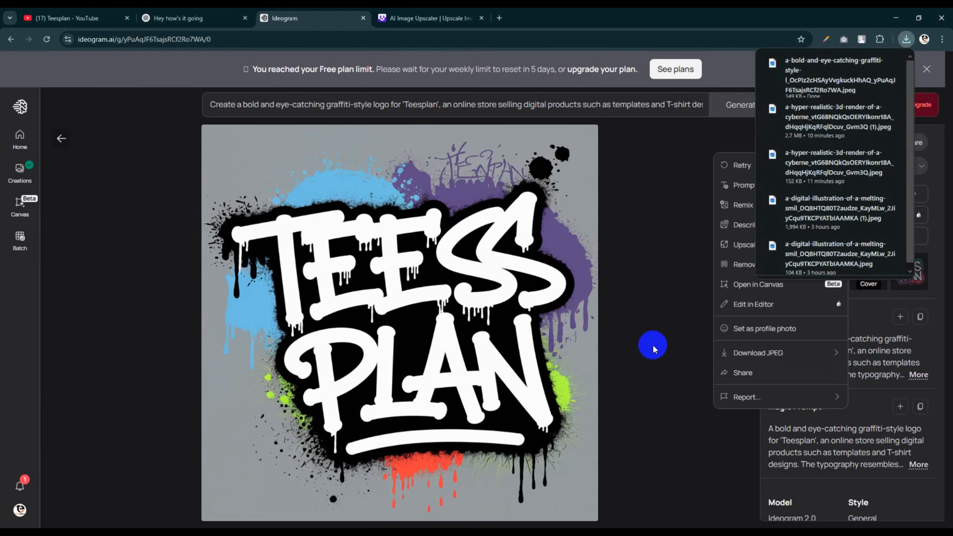
pyautogui.click(609, 210)
# Switch to Img.Upscaler, upscale the downloaded graffiti logo at the 400% ratio and download the enlarged image
pyautogui.click(462, 13)
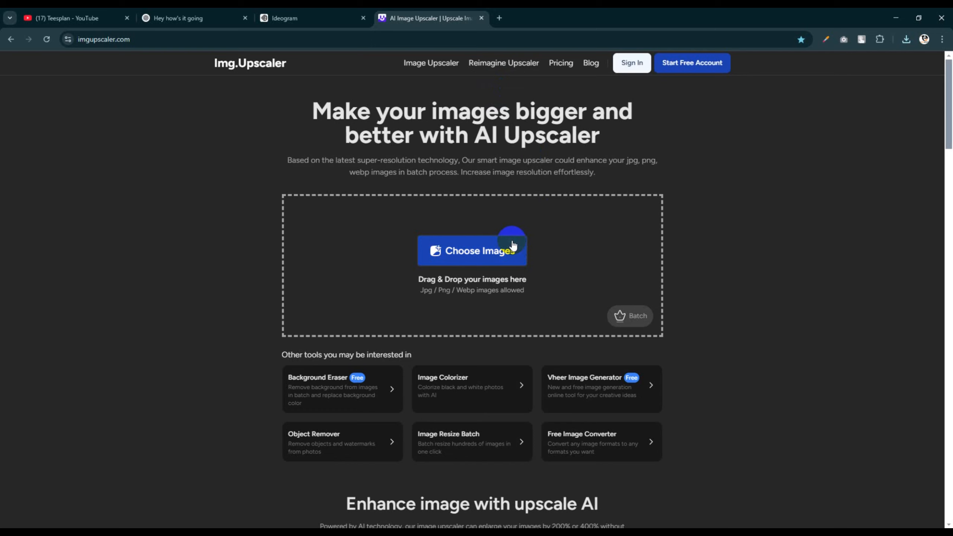
pyautogui.click(472, 249)
pyautogui.click(129, 122)
pyautogui.click(447, 337)
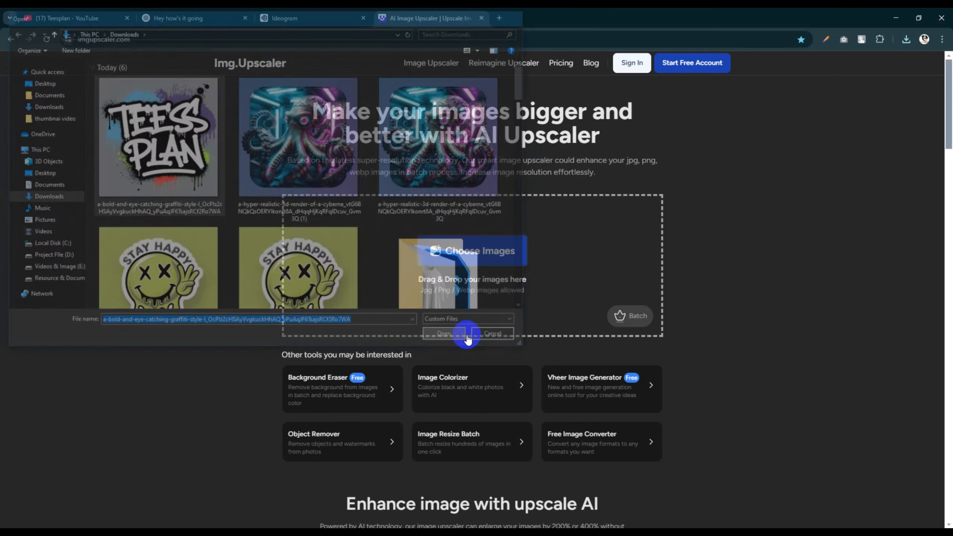
pyautogui.scroll(-1, 437, 319)
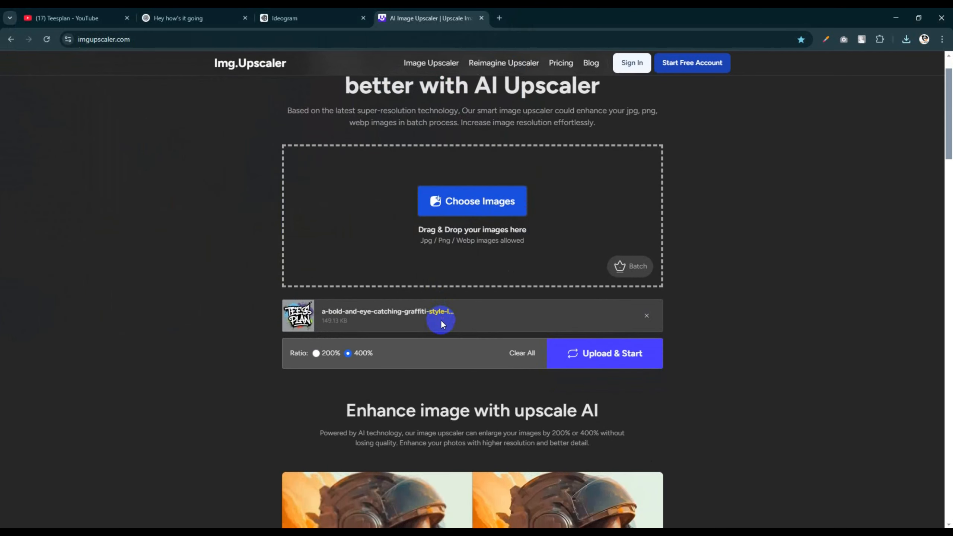
pyautogui.click(564, 357)
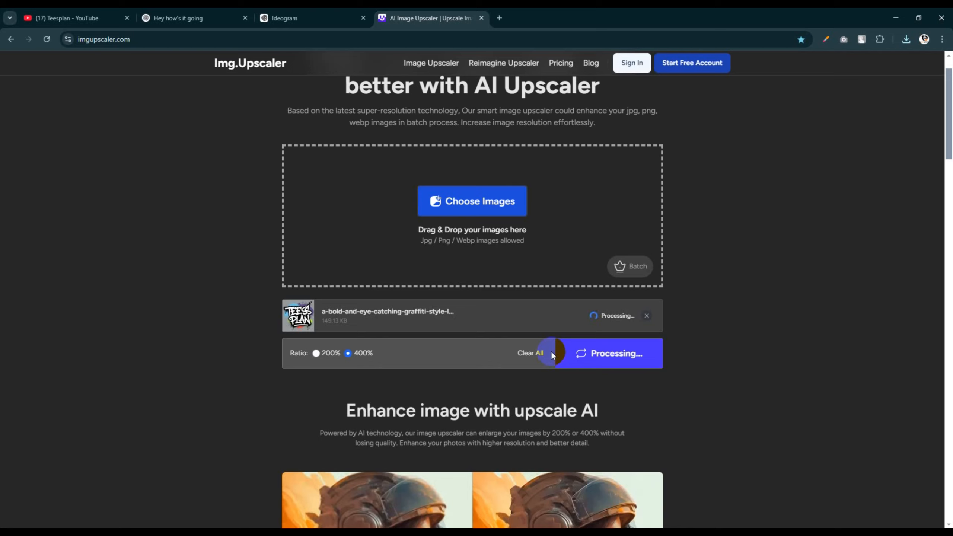
pyautogui.click(587, 315)
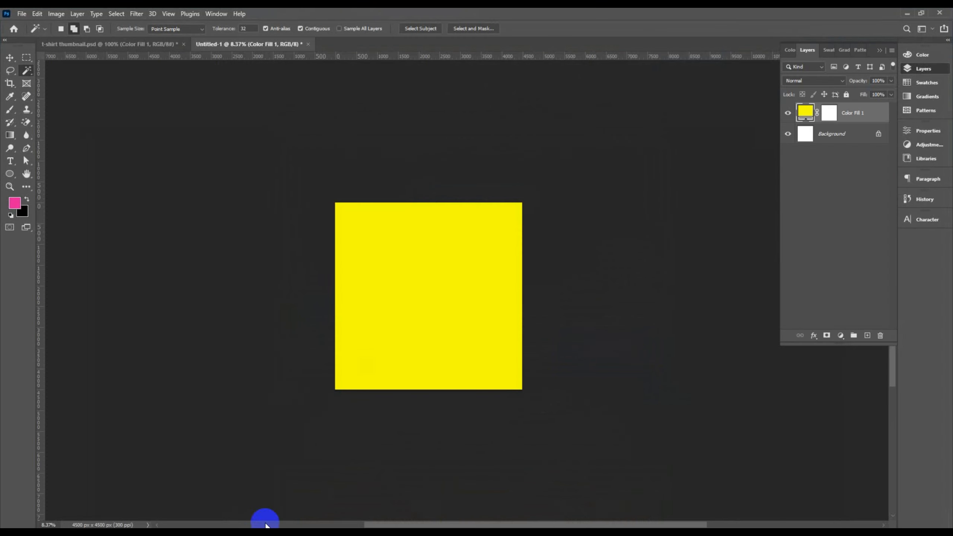
# Switch to Photoshop and place the upscaled logo as a linked image filling the yellow Untitled-1 canvas
pyautogui.scroll(4, 412, 240)
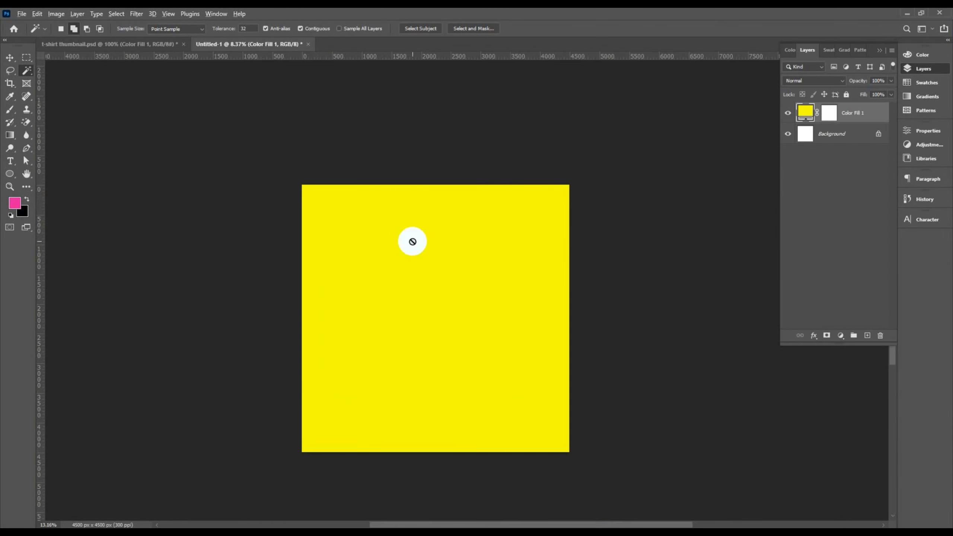
pyautogui.scroll(-3, 432, 247)
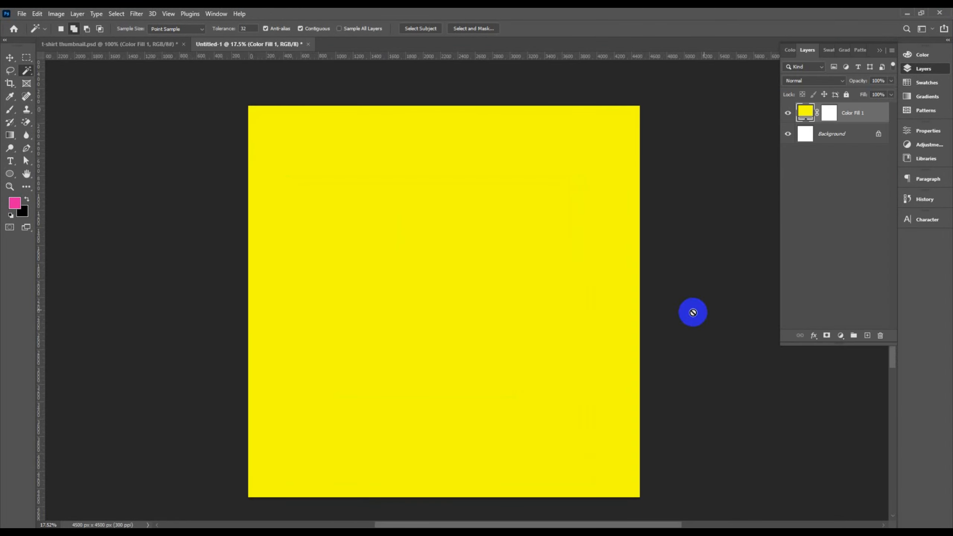
pyautogui.click(22, 14)
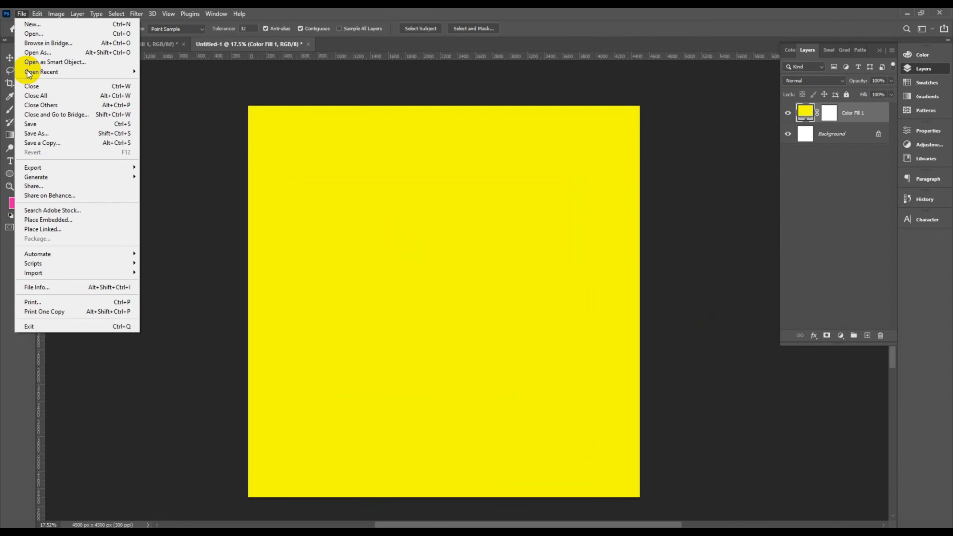
pyautogui.click(43, 229)
pyautogui.click(154, 124)
pyautogui.click(392, 259)
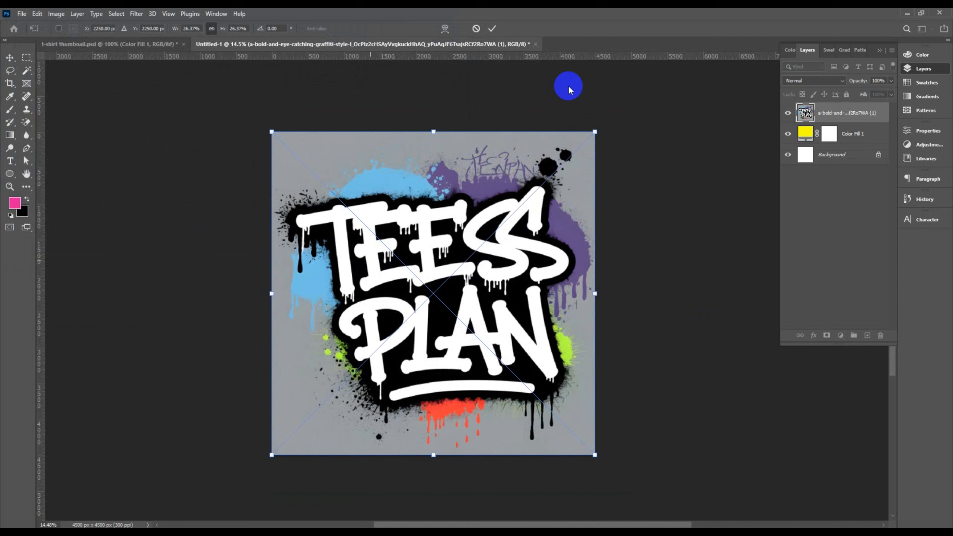
pyautogui.click(491, 29)
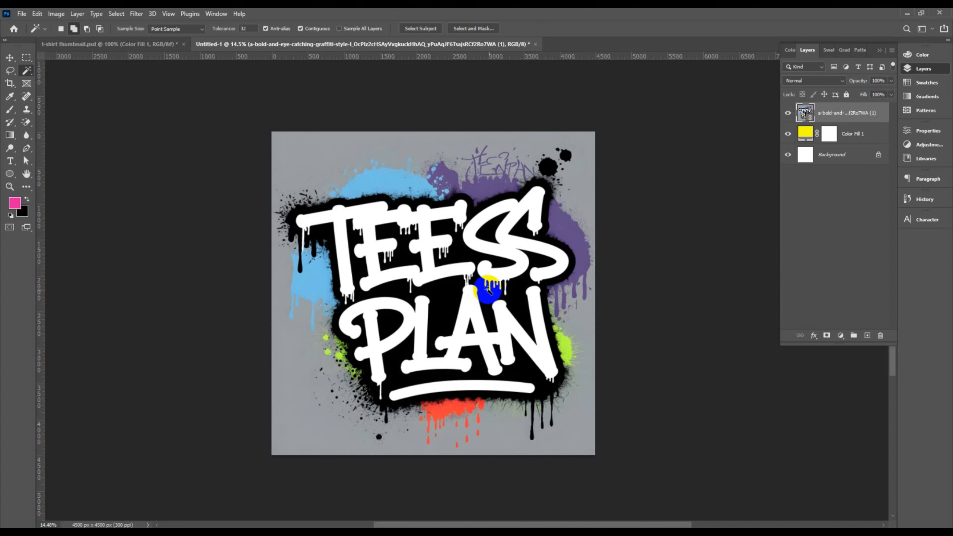
pyautogui.click(829, 135)
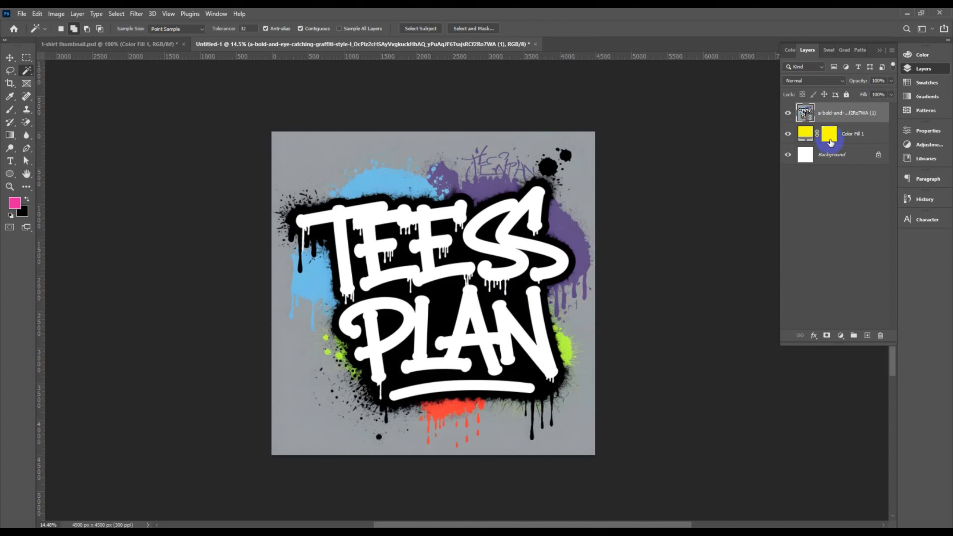
pyautogui.rightClick(812, 114)
pyautogui.press('Escape')
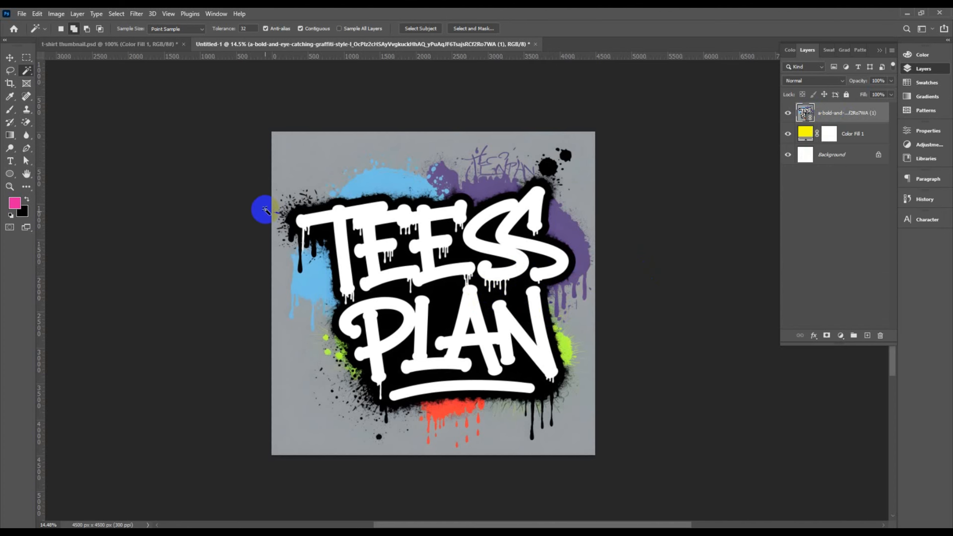
# Rasterize the placed logo layer and erase its grey background with the Magic Eraser Tool
pyautogui.click(23, 125)
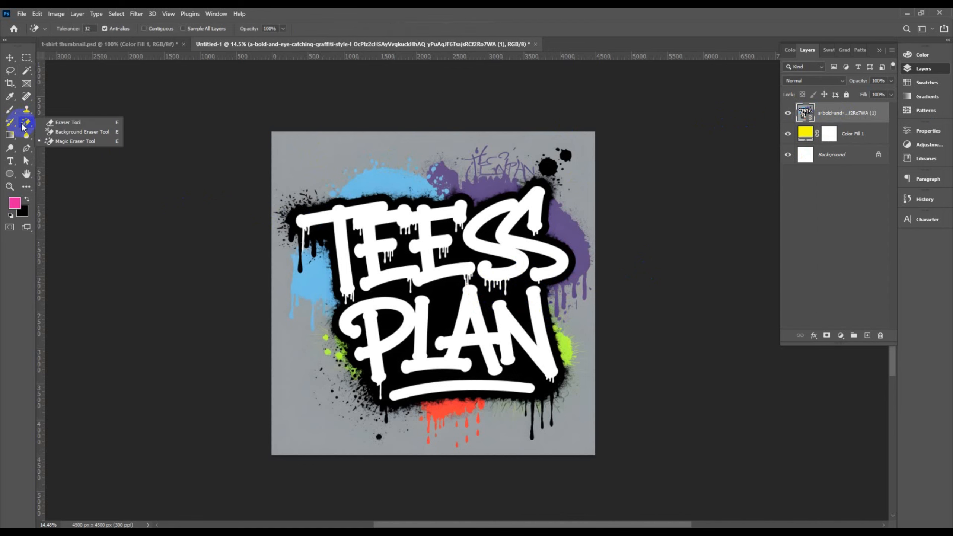
pyautogui.click(57, 142)
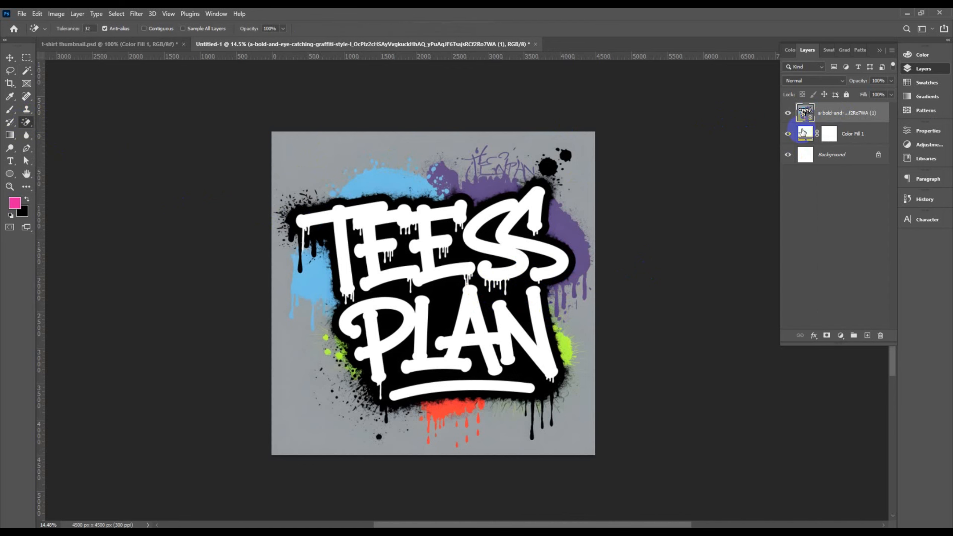
pyautogui.rightClick(828, 113)
pyautogui.click(735, 277)
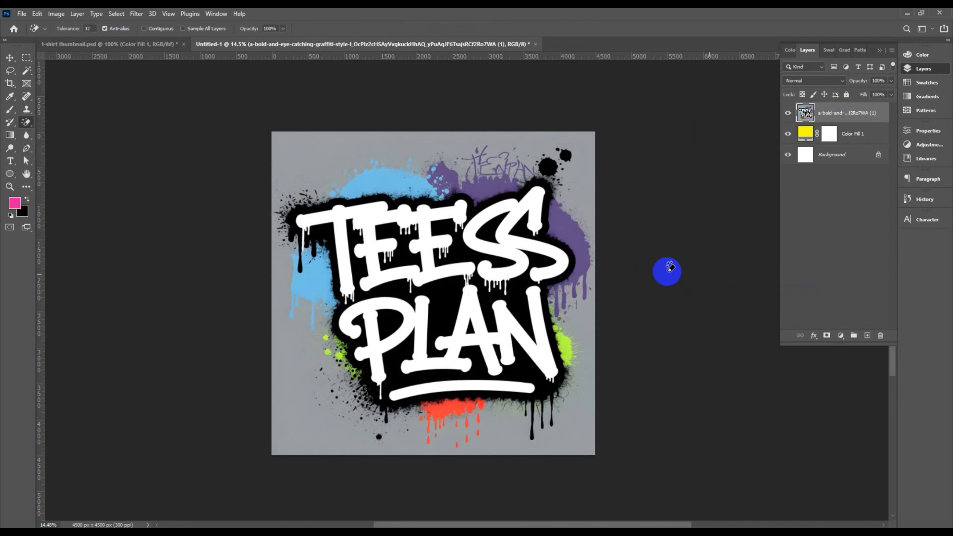
pyautogui.click(353, 147)
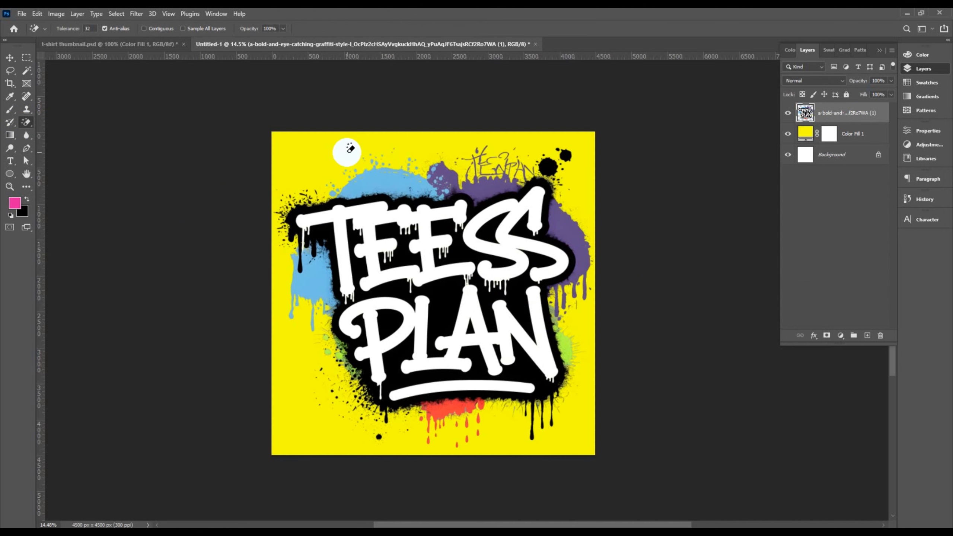
# Soften the cut-out logo artwork by brushing across it with the Blur tool at 50% strength
pyautogui.click(10, 57)
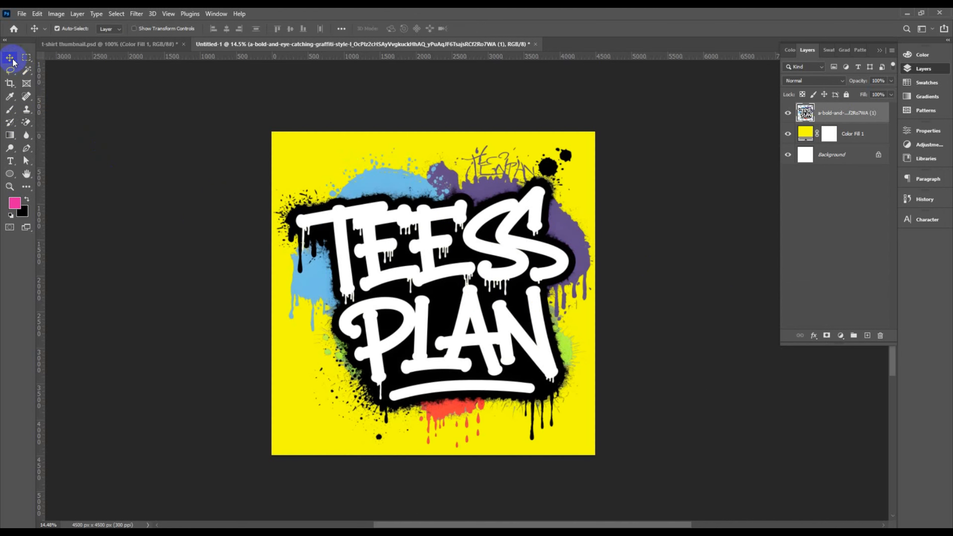
pyautogui.click(35, 135)
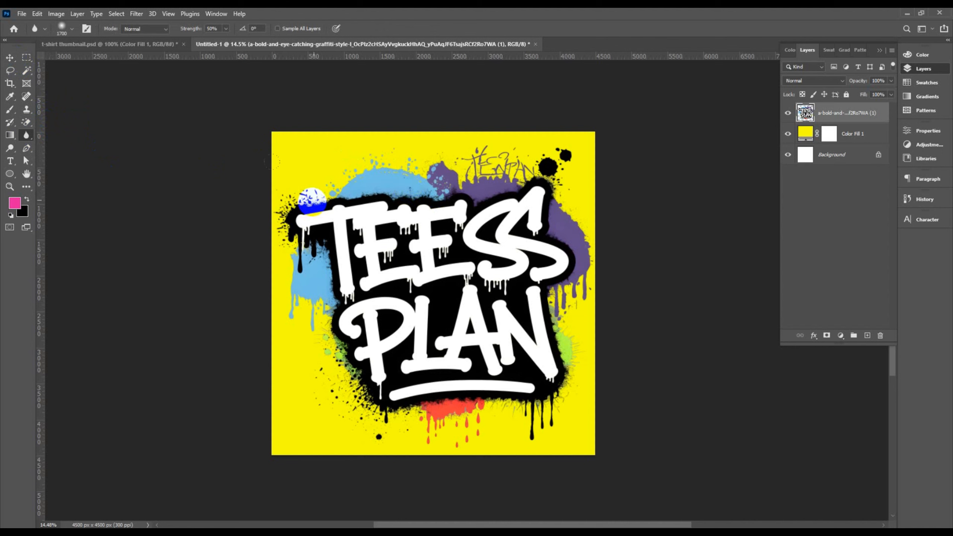
pyautogui.moveTo(311, 205)
pyautogui.mouseDown()
pyautogui.moveTo(435, 157)
pyautogui.moveTo(348, 170)
pyautogui.moveTo(564, 166)
pyautogui.moveTo(439, 168)
pyautogui.moveTo(563, 274)
pyautogui.moveTo(535, 205)
pyautogui.moveTo(586, 262)
pyautogui.moveTo(525, 224)
pyautogui.moveTo(522, 178)
pyautogui.moveTo(488, 161)
pyautogui.moveTo(649, 152)
pyautogui.moveTo(408, 161)
pyautogui.moveTo(490, 164)
pyautogui.moveTo(455, 171)
pyautogui.moveTo(633, 170)
pyautogui.moveTo(485, 163)
pyautogui.moveTo(519, 163)
pyautogui.moveTo(580, 283)
pyautogui.moveTo(597, 292)
pyautogui.moveTo(588, 306)
pyautogui.moveTo(586, 188)
pyautogui.moveTo(562, 166)
pyautogui.moveTo(534, 159)
pyautogui.moveTo(543, 178)
pyautogui.moveTo(339, 164)
pyautogui.moveTo(238, 181)
pyautogui.moveTo(338, 194)
pyautogui.moveTo(333, 266)
pyautogui.moveTo(320, 284)
pyautogui.moveTo(323, 345)
pyautogui.moveTo(315, 258)
pyautogui.moveTo(281, 171)
pyautogui.moveTo(286, 285)
pyautogui.moveTo(364, 395)
pyautogui.moveTo(317, 363)
pyautogui.moveTo(299, 257)
pyautogui.moveTo(357, 413)
pyautogui.moveTo(357, 461)
pyautogui.moveTo(367, 457)
pyautogui.moveTo(321, 401)
pyautogui.moveTo(279, 274)
pyautogui.moveTo(308, 345)
pyautogui.moveTo(324, 318)
pyautogui.moveTo(285, 280)
pyautogui.moveTo(331, 412)
pyautogui.moveTo(312, 317)
pyautogui.moveTo(287, 285)
pyautogui.moveTo(275, 231)
pyautogui.moveTo(297, 196)
pyautogui.moveTo(365, 395)
pyautogui.moveTo(354, 471)
pyautogui.moveTo(532, 398)
pyautogui.moveTo(524, 406)
pyautogui.moveTo(578, 419)
pyautogui.moveTo(473, 407)
pyautogui.moveTo(484, 422)
pyautogui.moveTo(514, 422)
pyautogui.moveTo(329, 359)
pyautogui.moveTo(324, 334)
pyautogui.moveTo(328, 359)
pyautogui.moveTo(299, 309)
pyautogui.moveTo(349, 410)
pyautogui.moveTo(382, 401)
pyautogui.moveTo(284, 420)
pyautogui.moveTo(551, 428)
pyautogui.moveTo(601, 315)
pyautogui.moveTo(547, 307)
pyautogui.moveTo(570, 342)
pyautogui.moveTo(575, 222)
pyautogui.moveTo(572, 382)
pyautogui.moveTo(545, 192)
pyautogui.moveTo(602, 144)
pyautogui.moveTo(550, 361)
pyautogui.moveTo(559, 375)
pyautogui.moveTo(410, 473)
pyautogui.moveTo(468, 433)
pyautogui.moveTo(695, 384)
pyautogui.moveTo(385, 417)
pyautogui.moveTo(563, 276)
pyautogui.moveTo(608, 153)
pyautogui.moveTo(370, 188)
pyautogui.moveTo(277, 403)
pyautogui.moveTo(602, 370)
pyautogui.moveTo(585, 282)
pyautogui.moveTo(513, 172)
pyautogui.moveTo(279, 285)
pyautogui.moveTo(500, 443)
pyautogui.moveTo(546, 415)
pyautogui.moveTo(571, 414)
pyautogui.mouseUp()
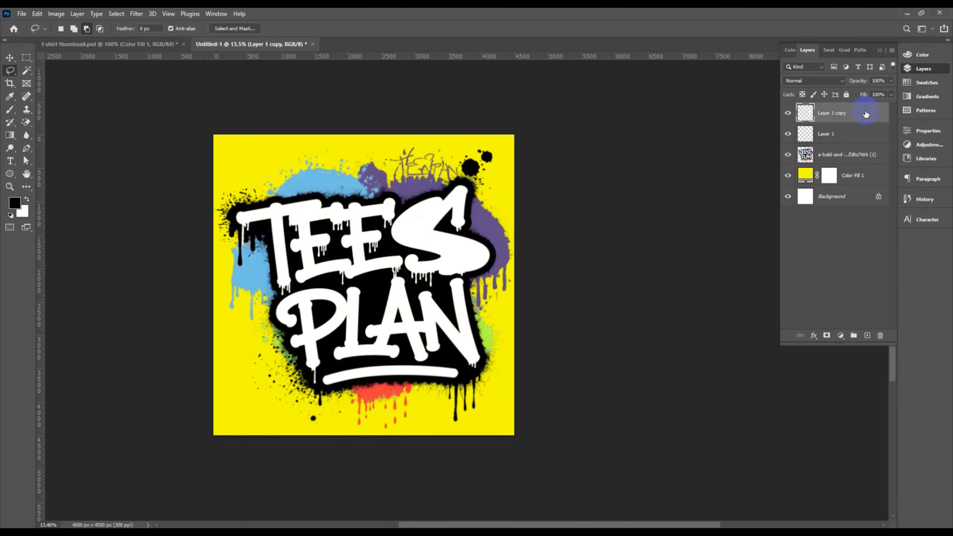
# Merge Layer 1 copy, Layer 1 and the logo layer into one layer and convert it to a smart object
pyautogui.keyDown('shift'); pyautogui.click(857, 155); pyautogui.keyUp('shift')
pyautogui.rightClick(847, 122)
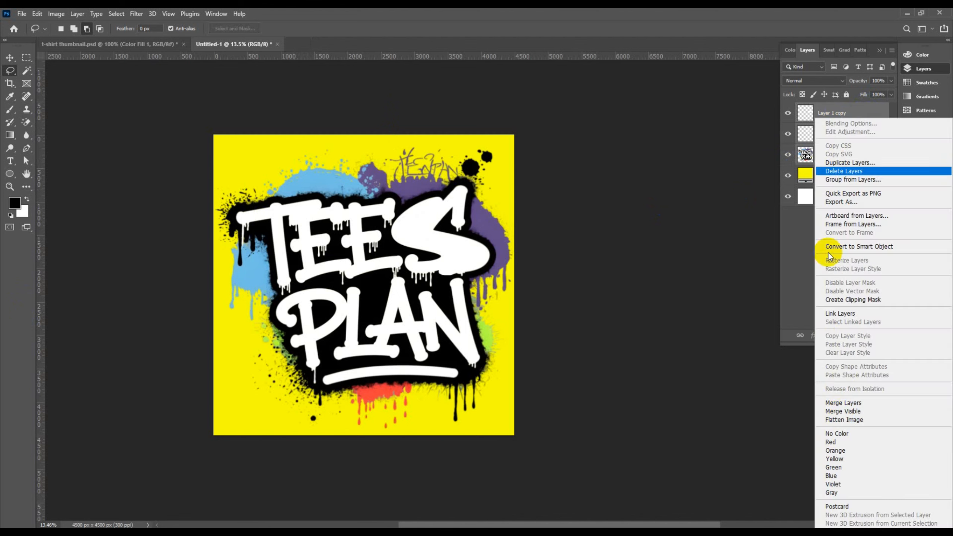
pyautogui.click(837, 402)
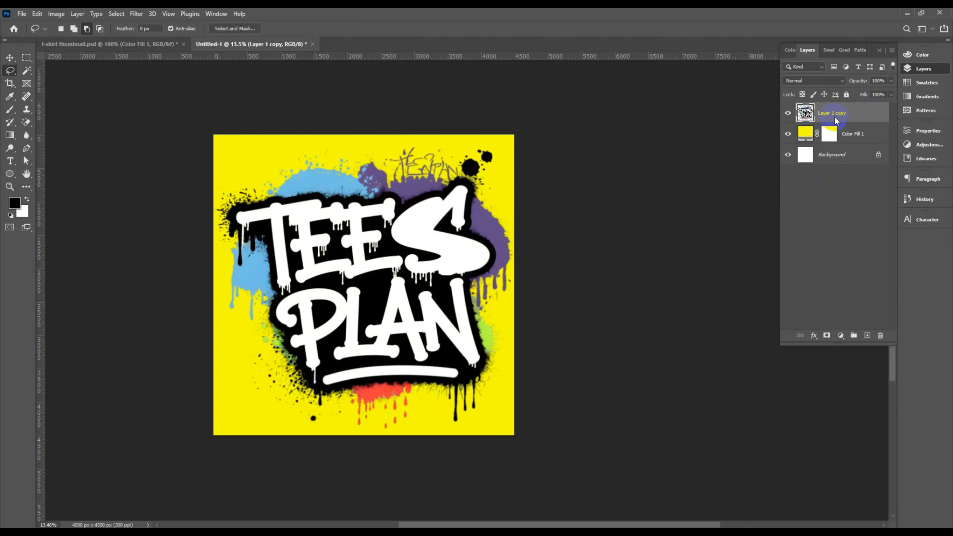
pyautogui.rightClick(835, 120)
pyautogui.click(839, 247)
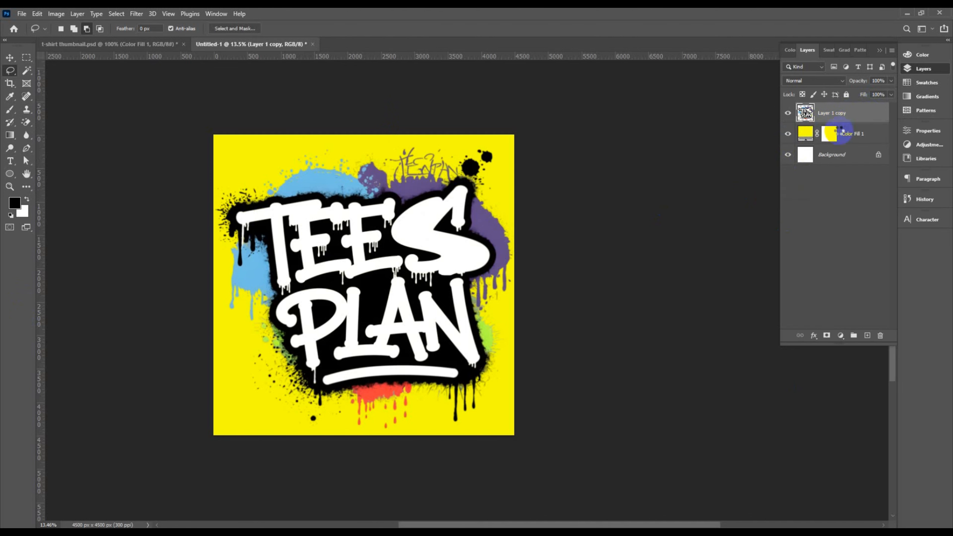
# Hide the Color Fill 1 and Background layers so the logo sits on transparency
pyautogui.click(788, 134)
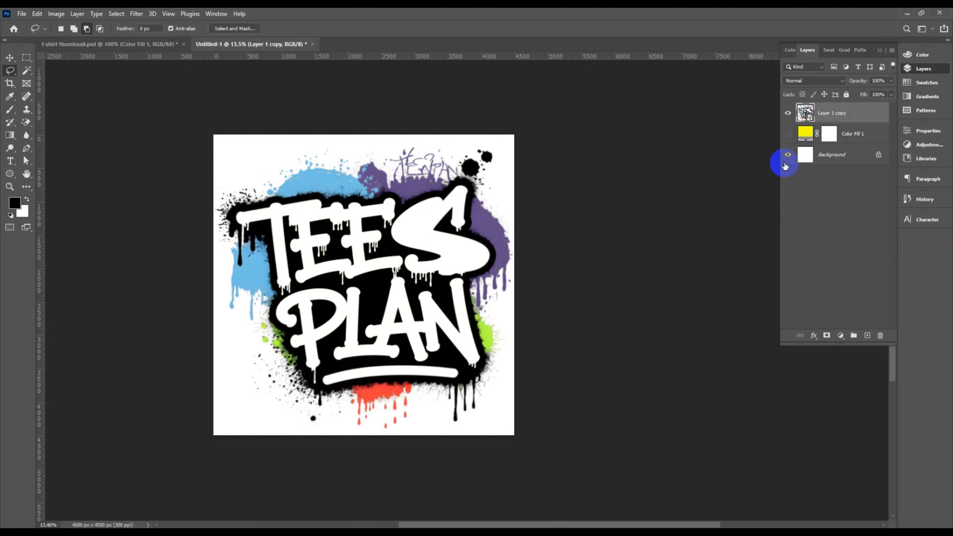
pyautogui.click(786, 156)
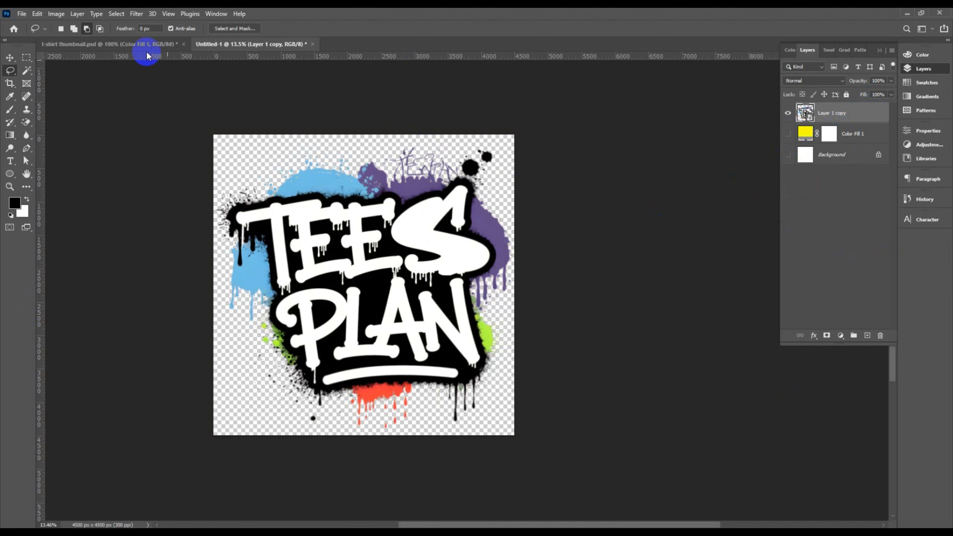
# Open the mockup black t-shirt_back file from the Mockup folder on the Project File (D:) drive
pyautogui.moveTo(135, 48); pyautogui.dragTo(383, 42)
pyautogui.rightClick(383, 43)
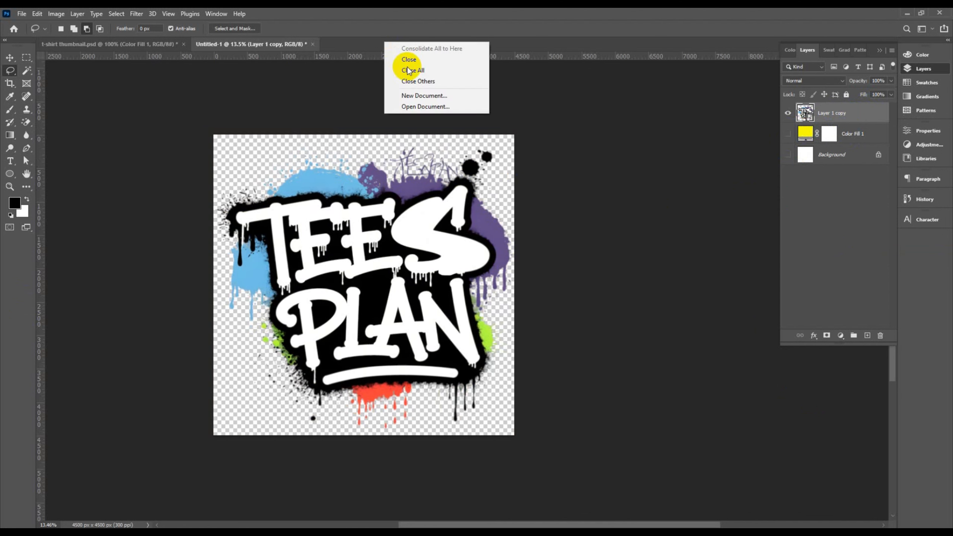
pyautogui.click(425, 108)
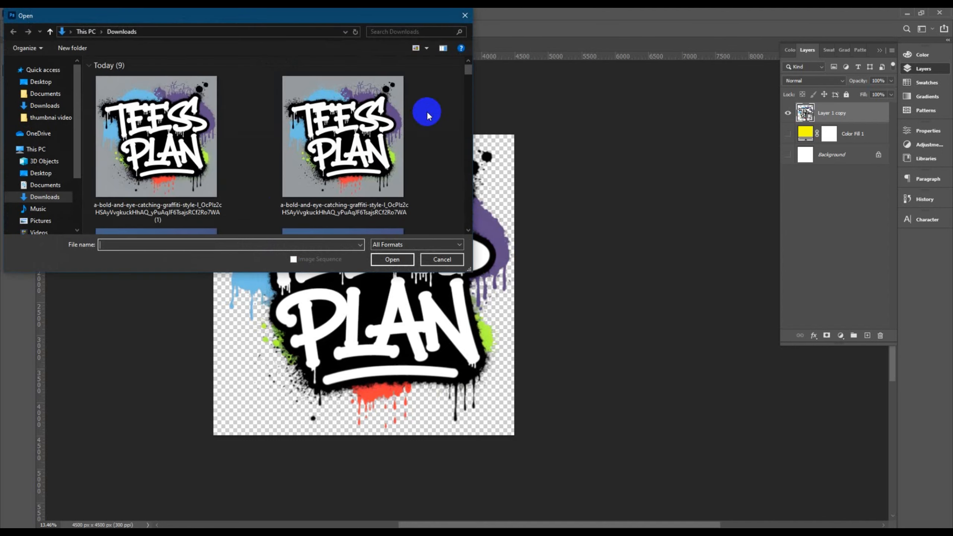
pyautogui.scroll(-5, 171, 150)
pyautogui.scroll(4, 171, 148)
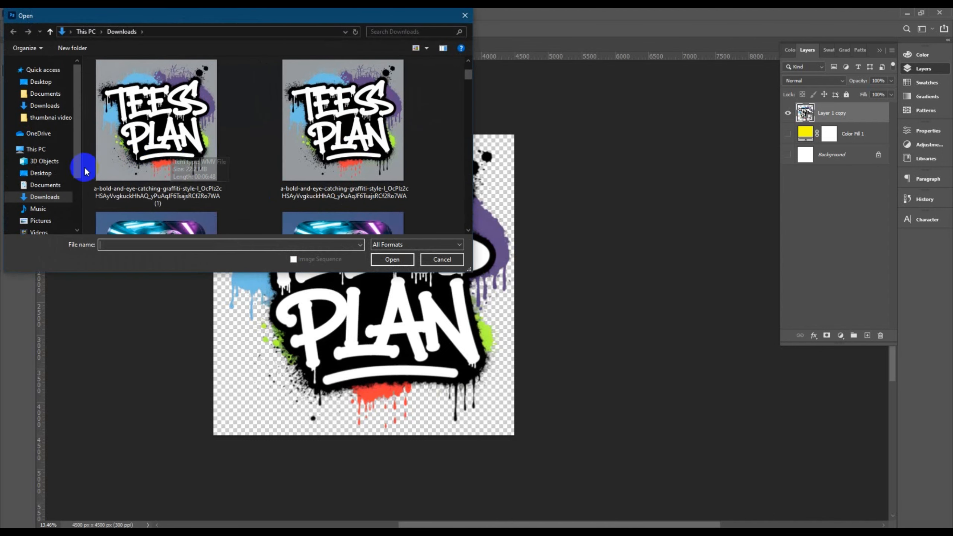
pyautogui.scroll(-2, 43, 207)
pyautogui.click(45, 213)
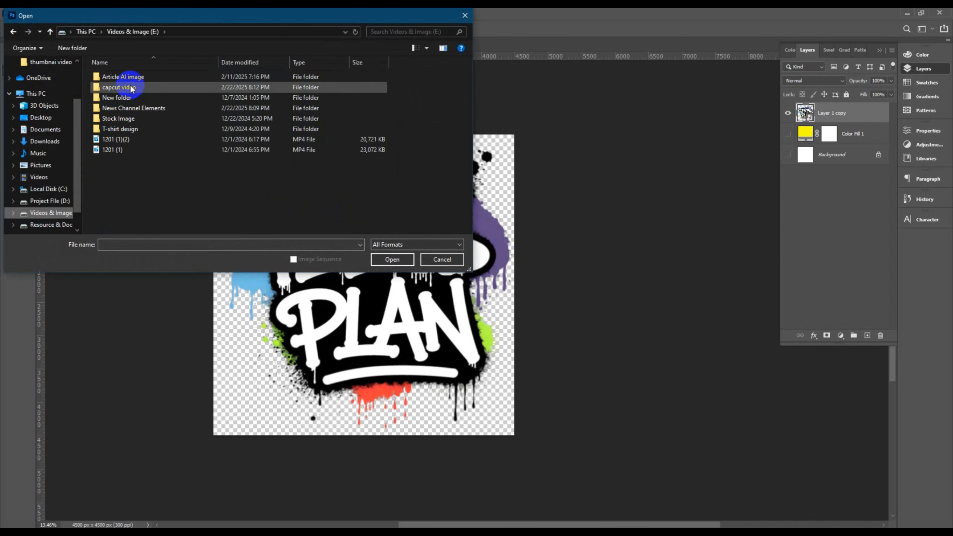
pyautogui.click(60, 201)
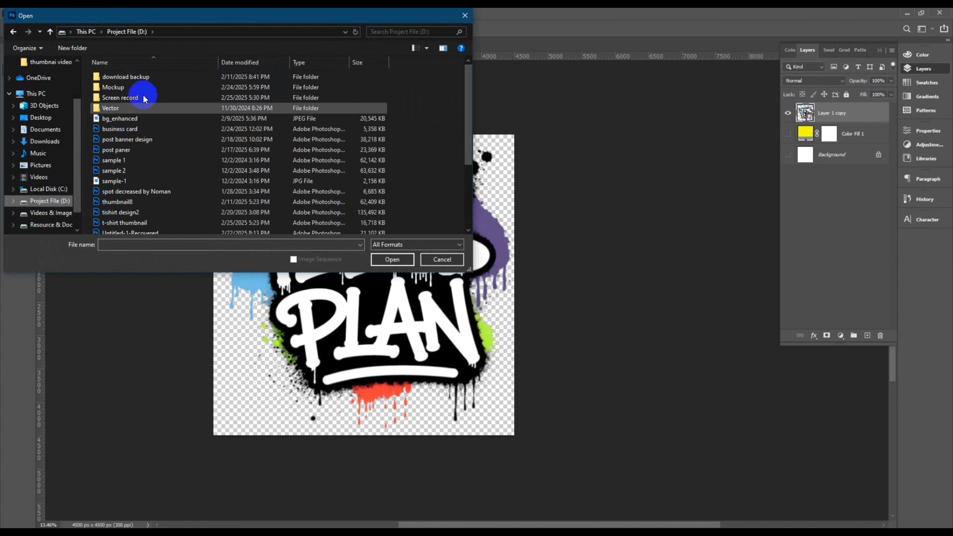
pyautogui.doubleClick(143, 87)
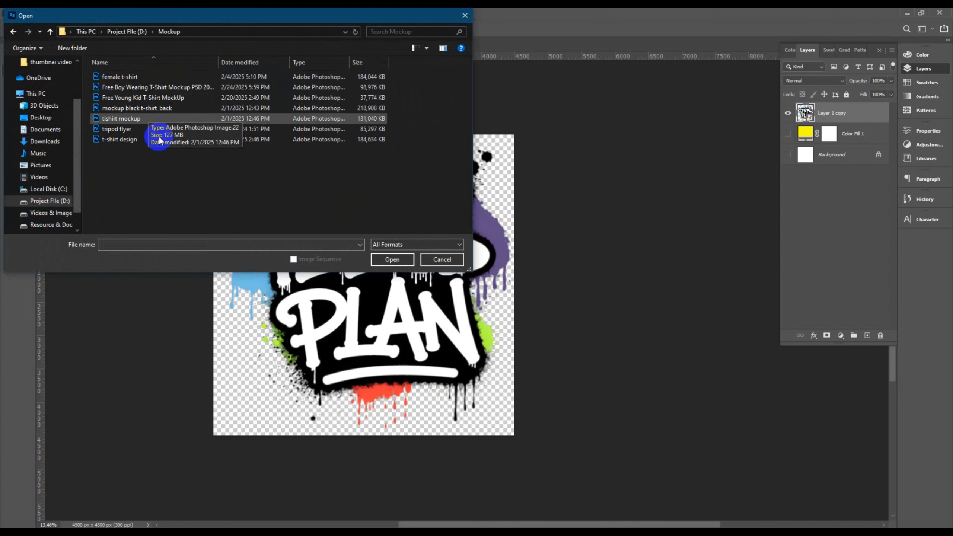
pyautogui.click(185, 87)
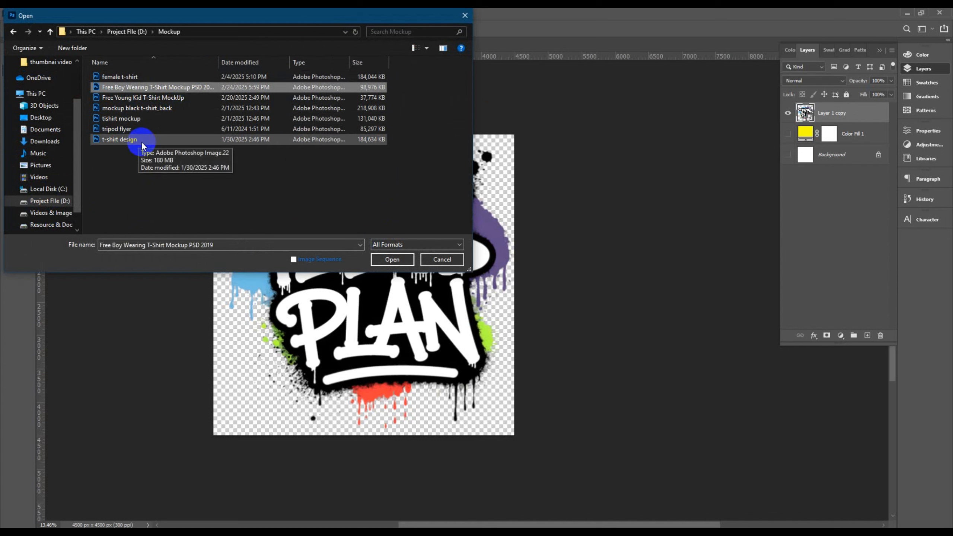
pyautogui.click(168, 107)
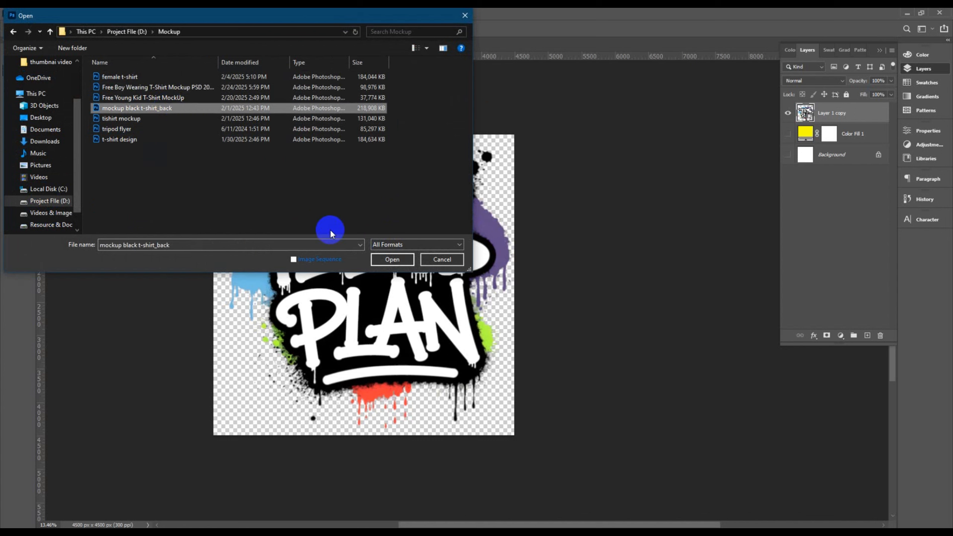
pyautogui.click(379, 258)
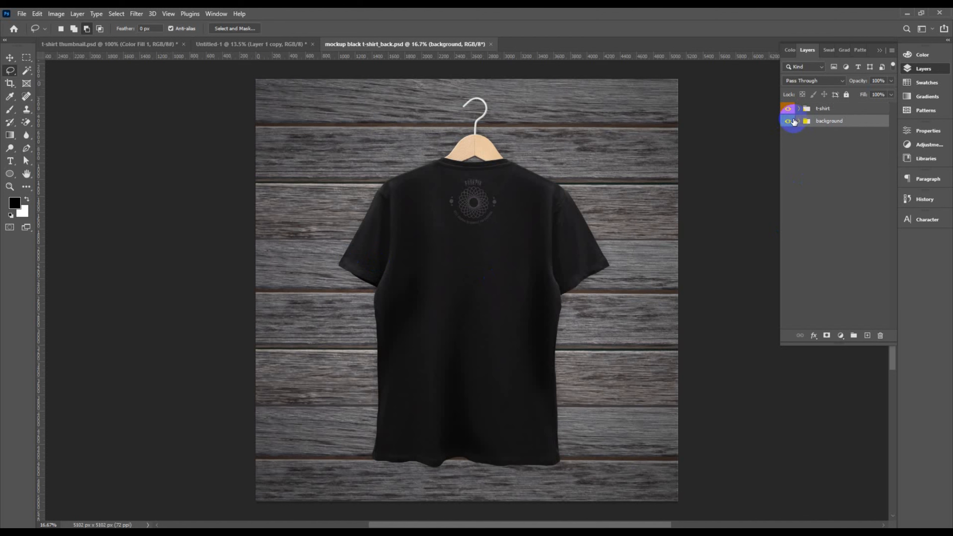
# Open the contents of the print smart object in the t-shirt group and hide its Your Logo layer
pyautogui.click(798, 121)
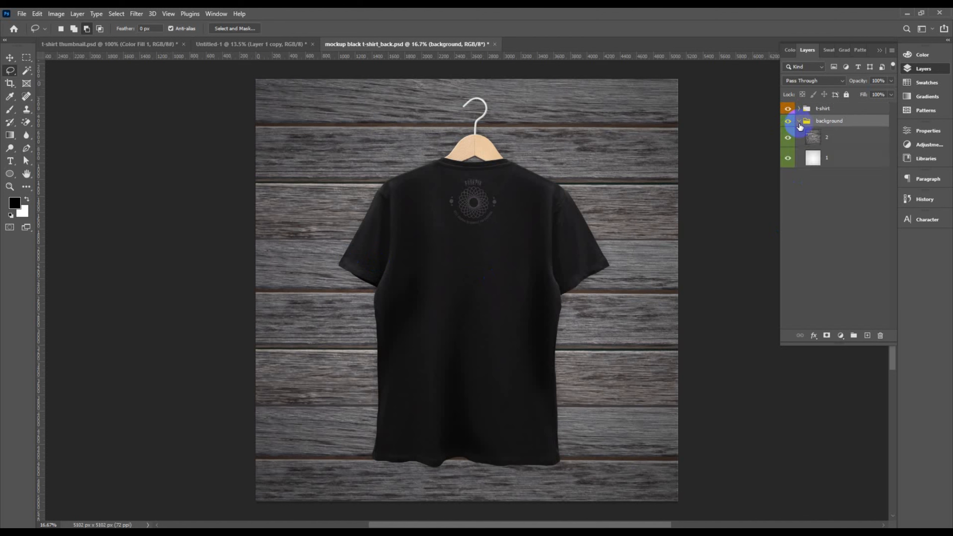
pyautogui.click(799, 121)
pyautogui.click(798, 108)
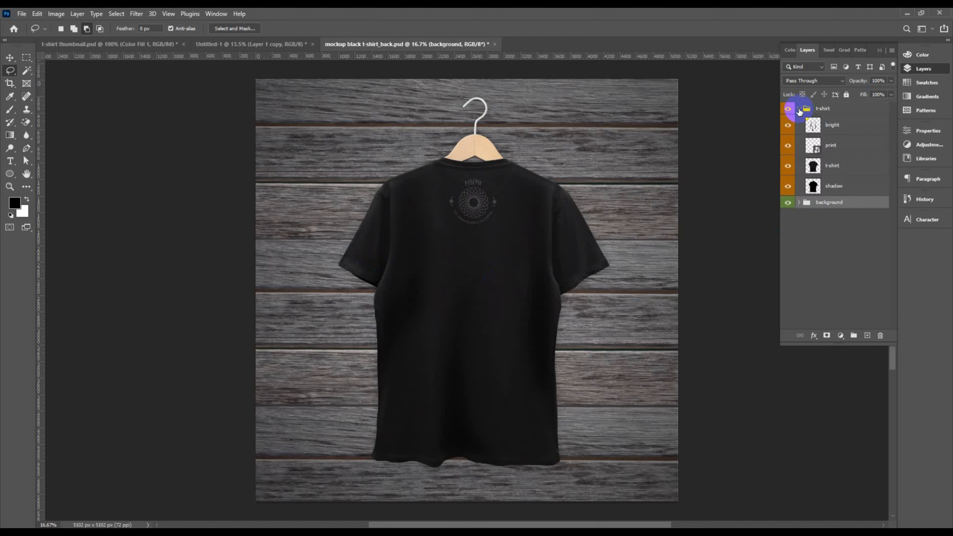
pyautogui.doubleClick(815, 148)
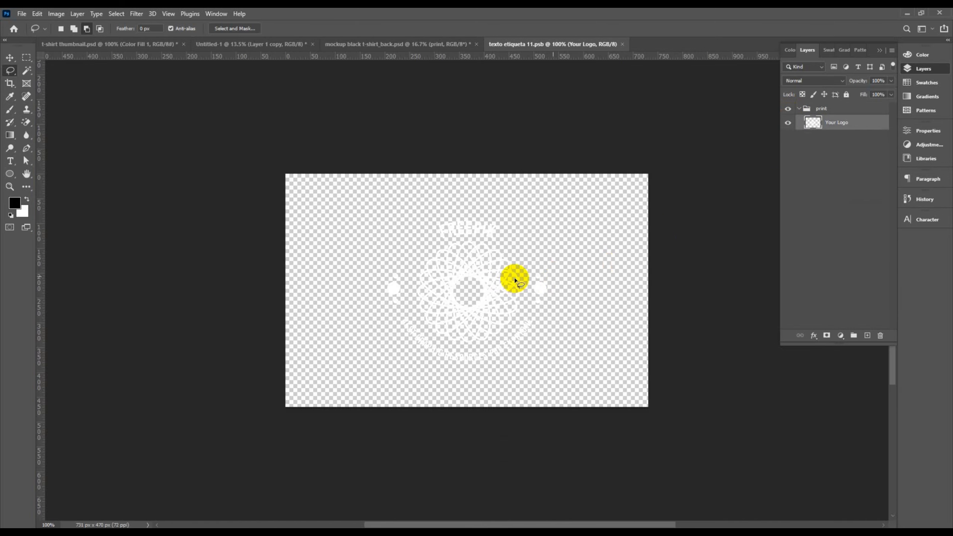
pyautogui.click(788, 124)
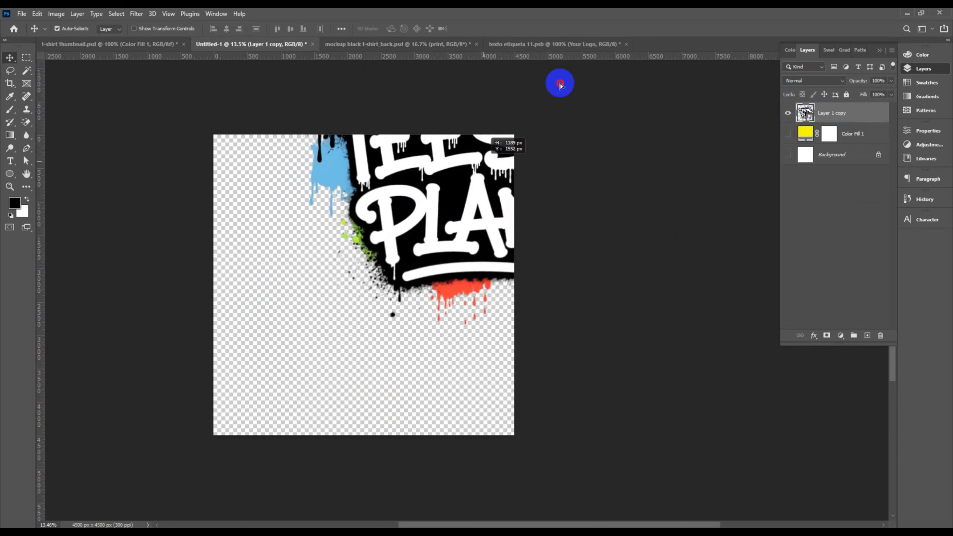
# Copy the logo from Untitled-1 into texto etiqueta 11.psb and scale it to about 36.6% so it fits inside the canvas
pyautogui.moveTo(559, 83); pyautogui.dragTo(448, 277)
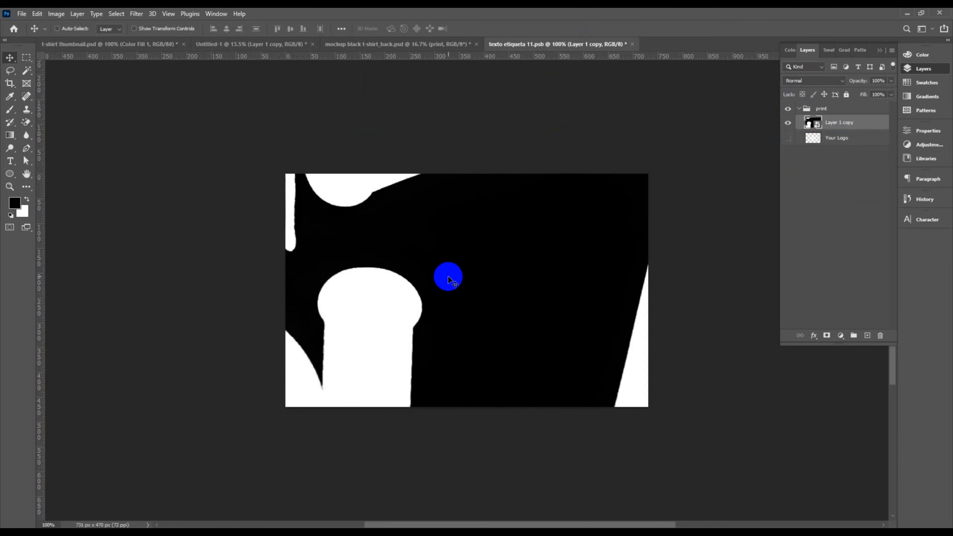
pyautogui.hotkey('ctrl', 't')
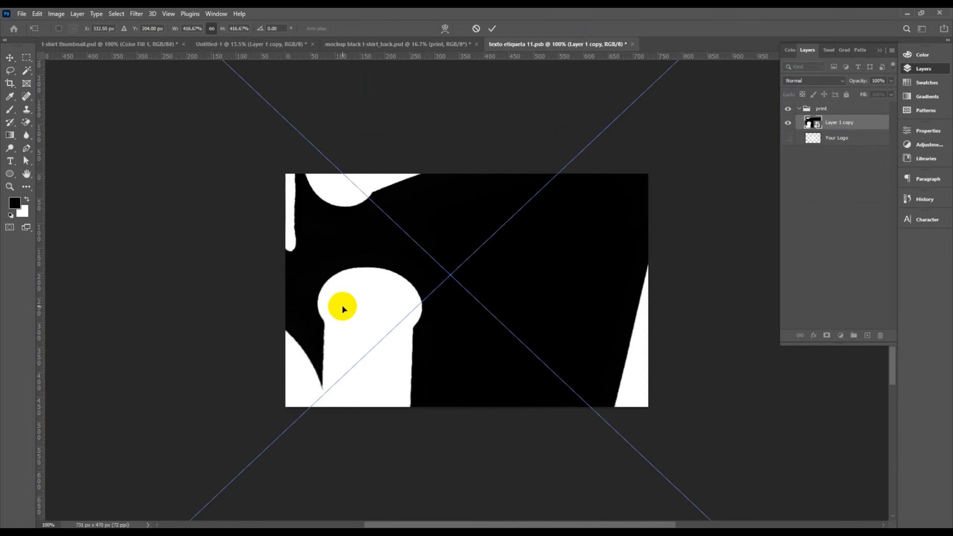
pyautogui.scroll(-5, 342, 308)
pyautogui.scroll(-3, 343, 309)
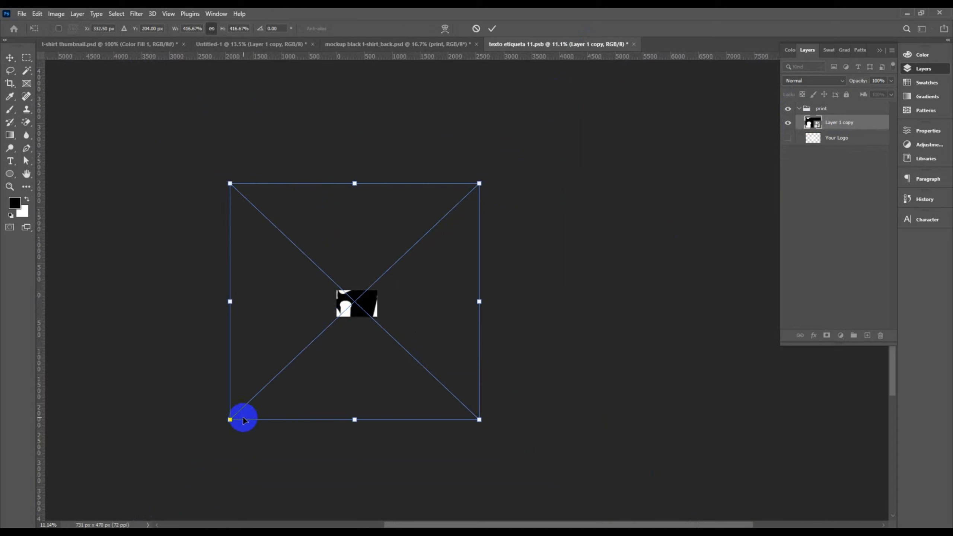
pyautogui.moveTo(230, 419); pyautogui.dragTo(359, 309)
pyautogui.scroll(2, 351, 310)
pyautogui.scroll(5, 348, 311)
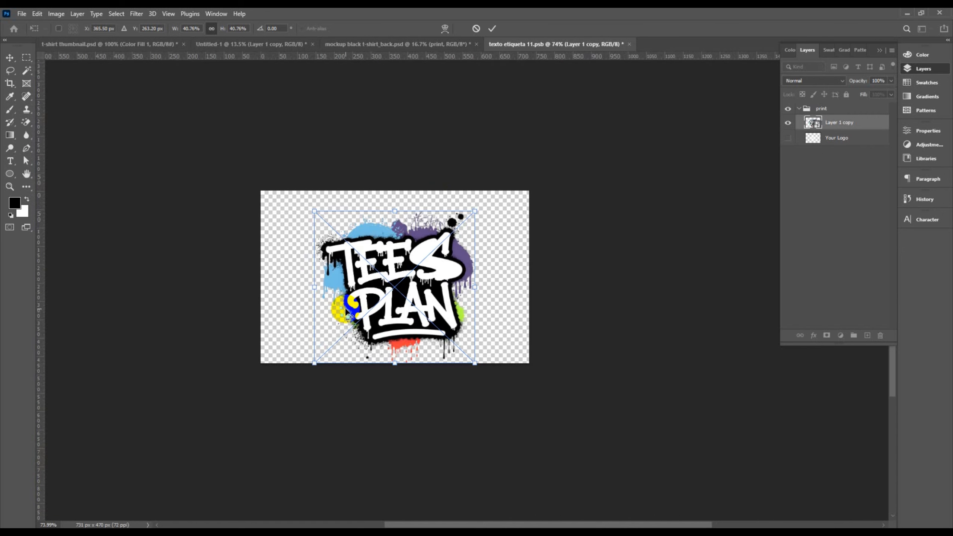
pyautogui.scroll(3, 361, 317)
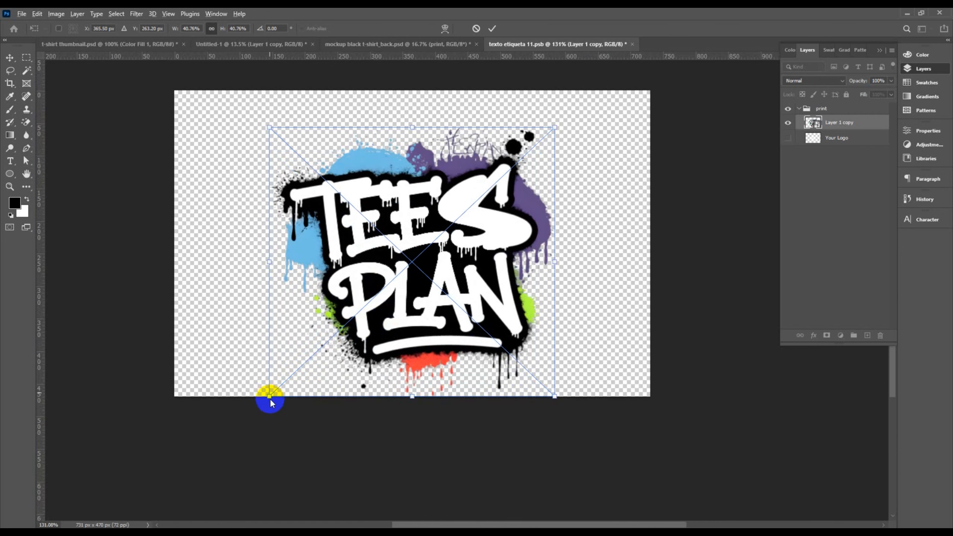
pyautogui.scroll(-1, 431, 189)
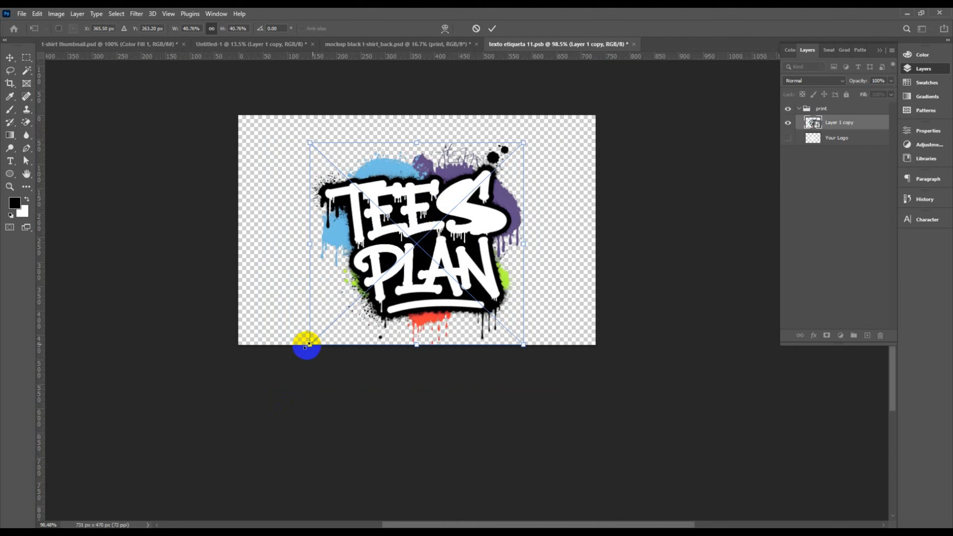
pyautogui.moveTo(308, 345); pyautogui.dragTo(331, 324)
pyautogui.moveTo(425, 231); pyautogui.dragTo(408, 240)
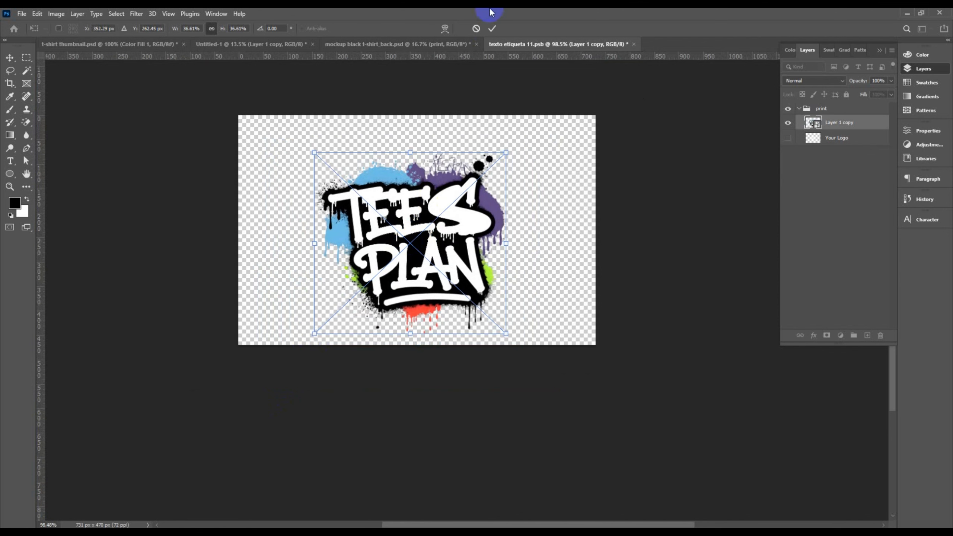
pyautogui.click(491, 29)
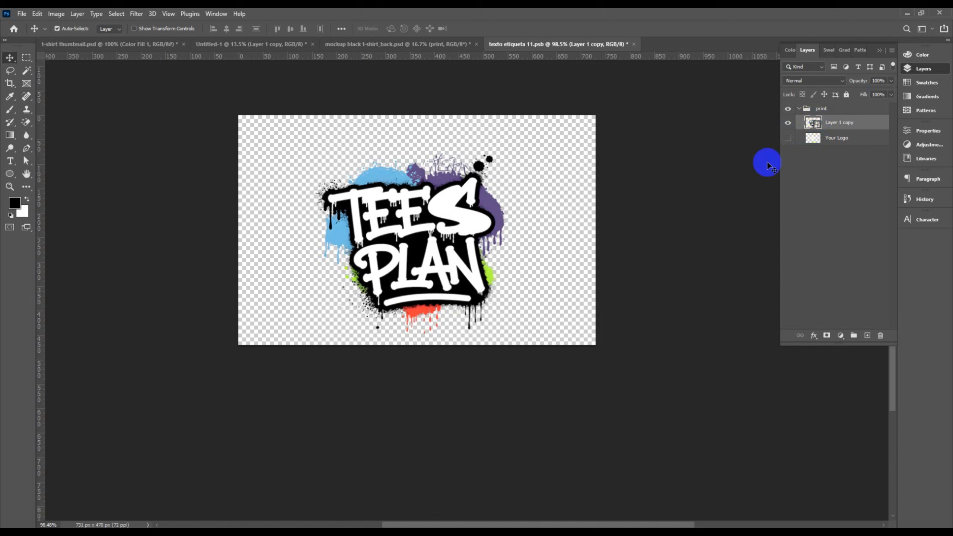
# Enlarge the logo to about 38.8%, centred horizontally with its lower bounds on the canvas edge
pyautogui.hotkey('ctrl', 't')
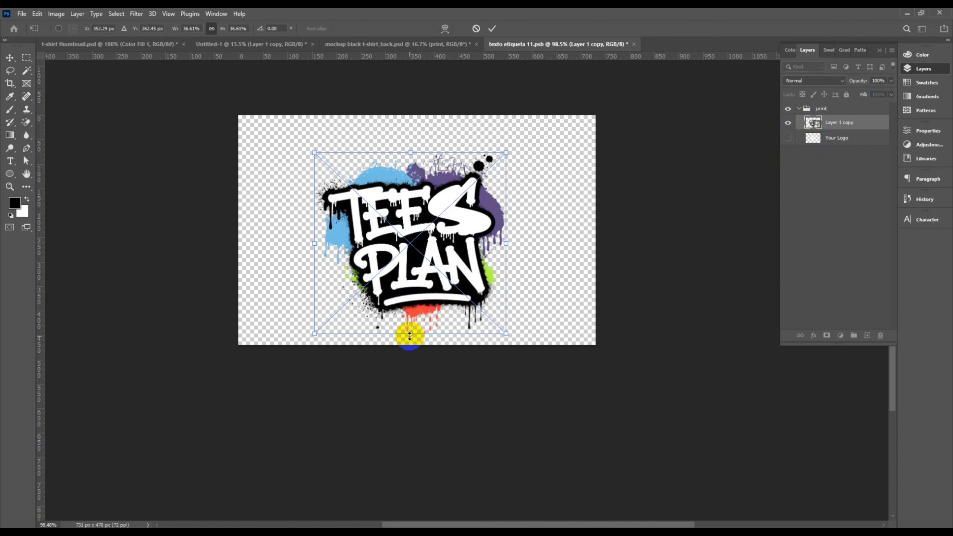
pyautogui.moveTo(409, 335); pyautogui.dragTo(410, 345)
pyautogui.moveTo(425, 235); pyautogui.dragTo(429, 215)
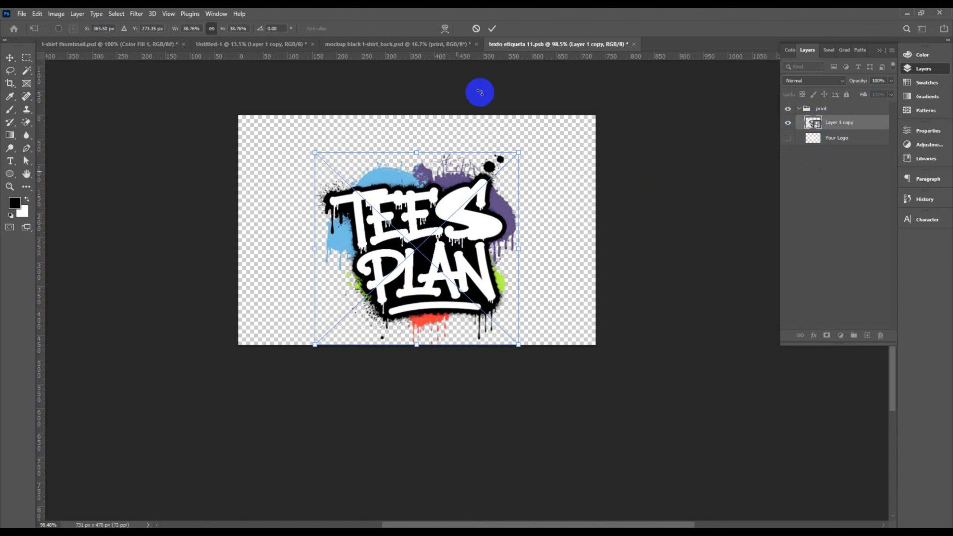
pyautogui.click(492, 29)
# Save the texto etiqueta 11.psb smart object and return to the black t-shirt mockup document
pyautogui.click(570, 170)
pyautogui.hotkey('ctrl', 's')
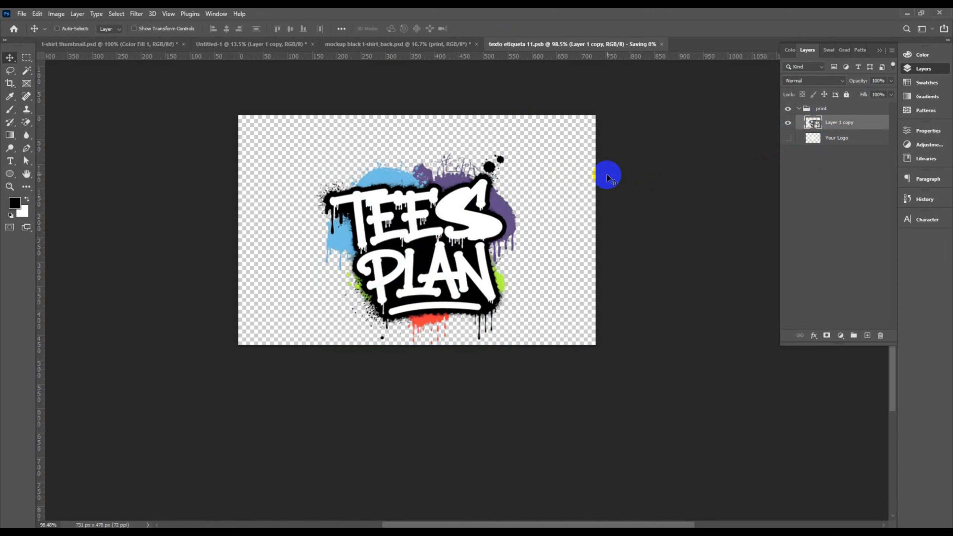
pyautogui.click(381, 42)
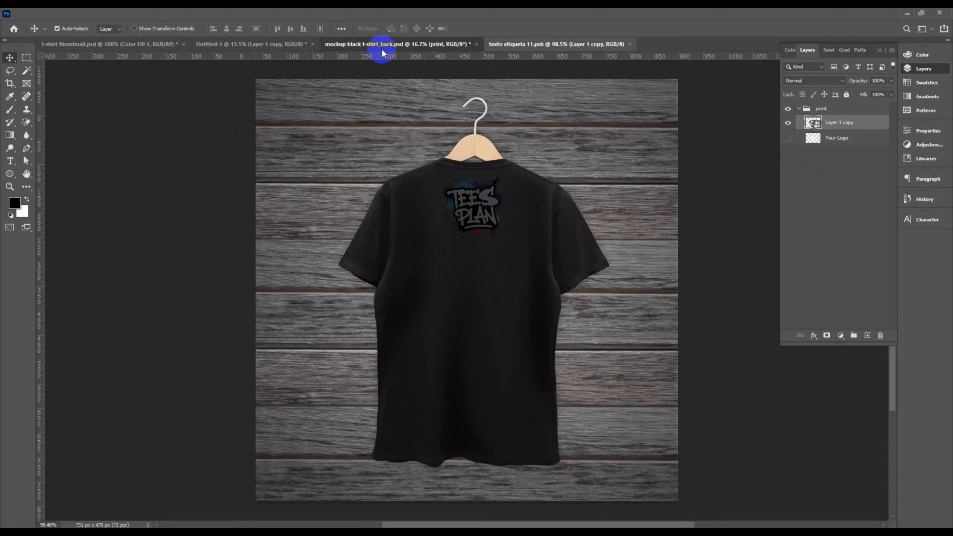
pyautogui.click(453, 171)
pyautogui.click(800, 147)
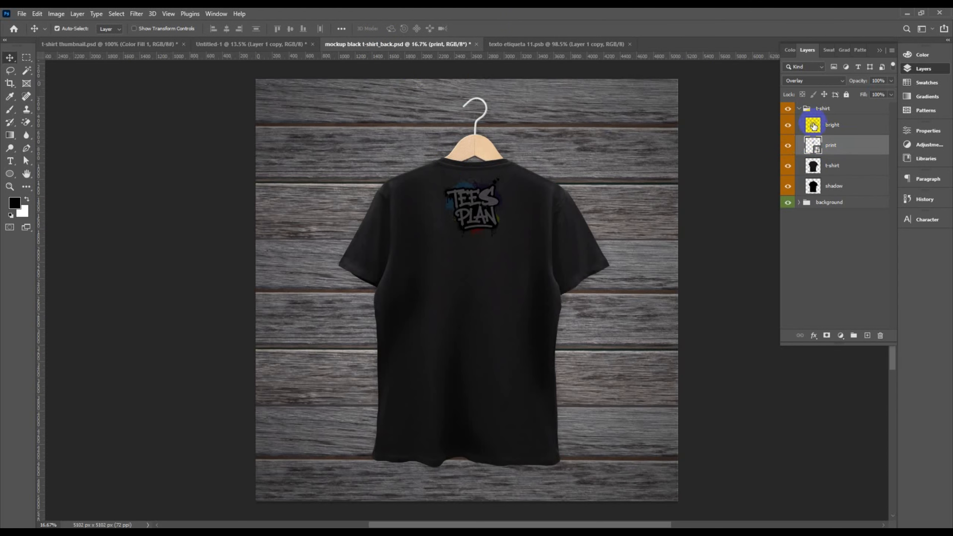
pyautogui.click(799, 109)
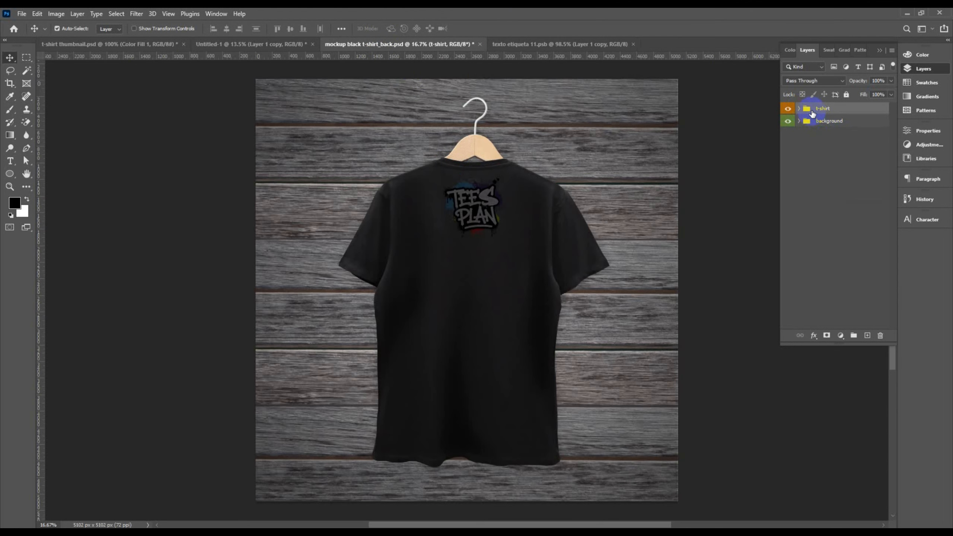
pyautogui.click(799, 109)
# Transform the print layer to about 470% width and 406% height, placing the logo centrally on the shirt's back
pyautogui.click(829, 148)
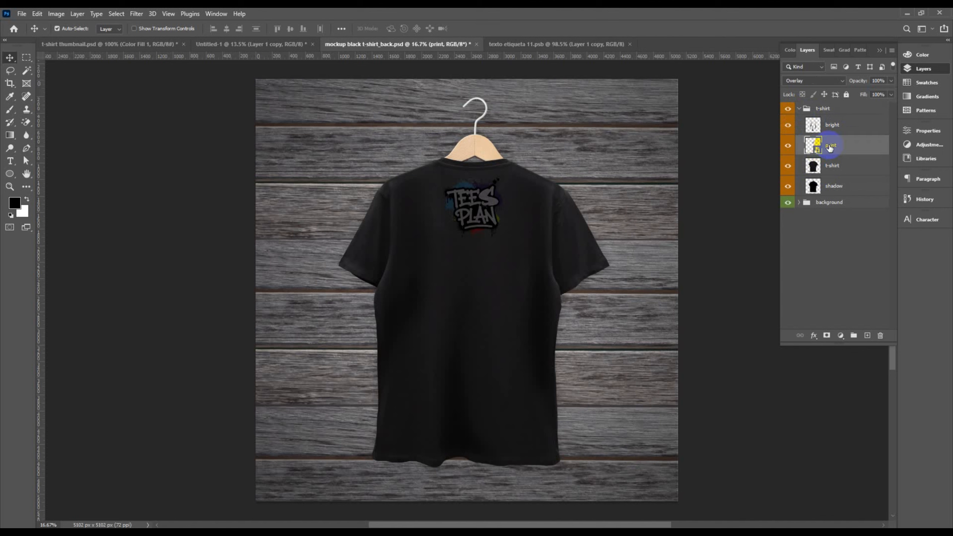
pyautogui.hotkey('ctrl', 't')
pyautogui.moveTo(525, 242); pyautogui.dragTo(595, 290)
pyautogui.moveTo(417, 287); pyautogui.dragTo(331, 353)
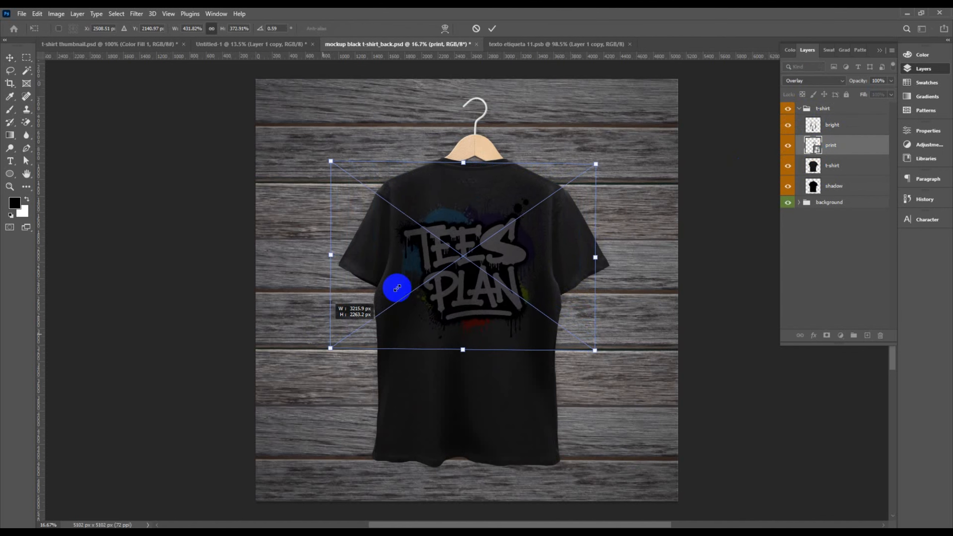
pyautogui.moveTo(471, 248); pyautogui.dragTo(471, 295)
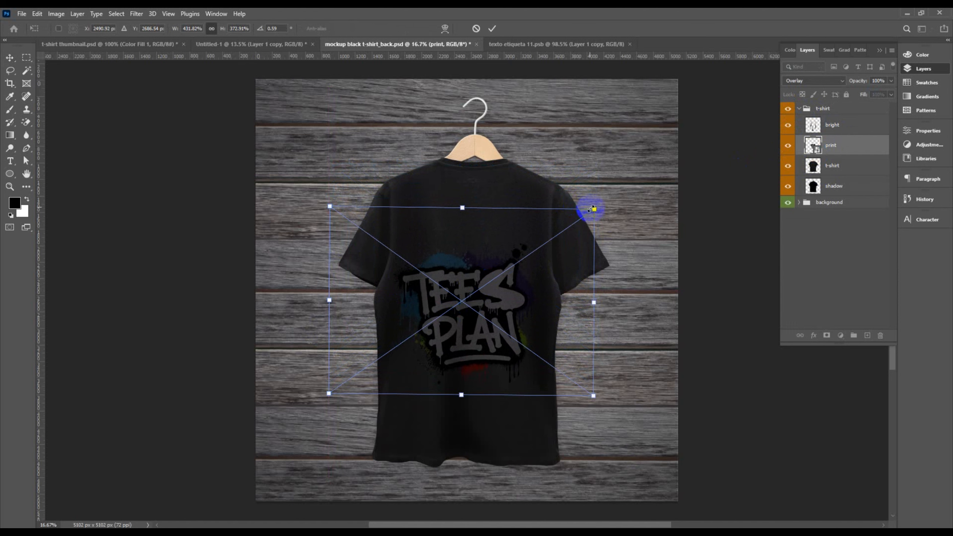
pyautogui.moveTo(587, 188); pyautogui.dragTo(610, 183)
pyautogui.moveTo(458, 314); pyautogui.dragTo(473, 301)
pyautogui.click(492, 29)
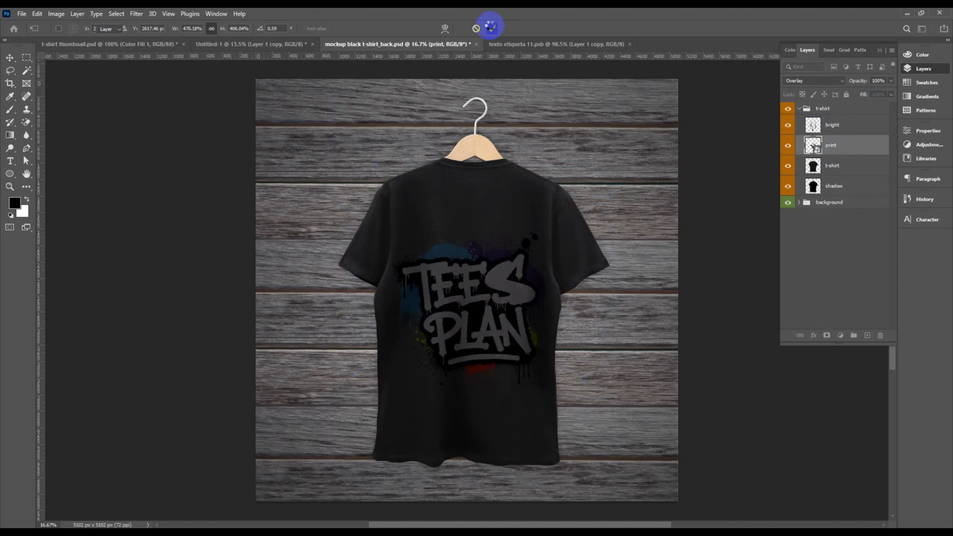
# Hide the bright layer in the t-shirt group and select the group
pyautogui.click(788, 125)
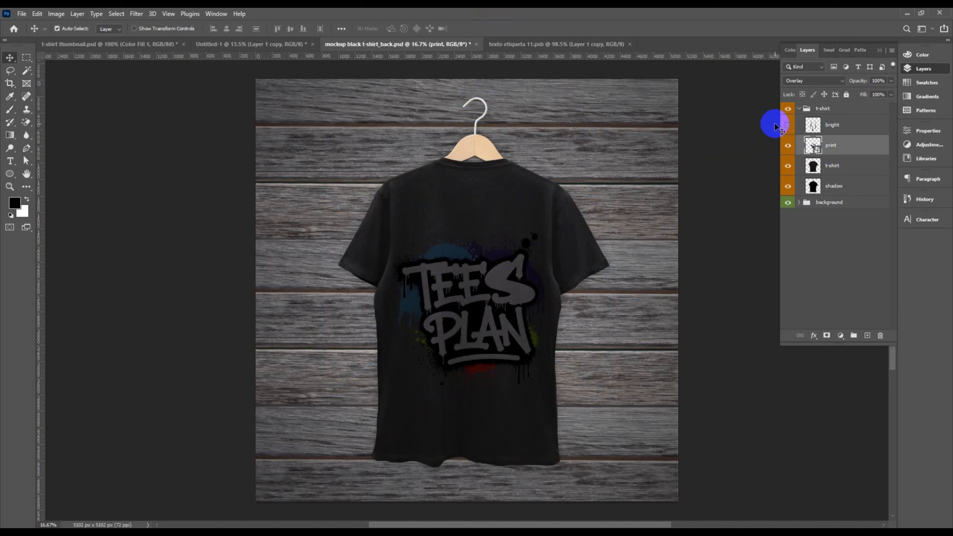
pyautogui.click(802, 111)
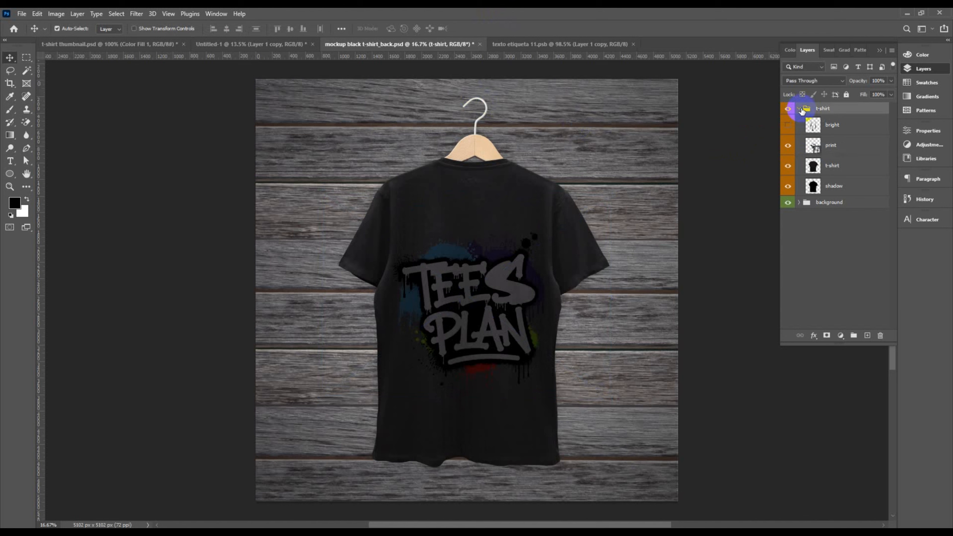
# Collapse the t-shirt group and examine the Tees Plan print on the shirt's back, both close up and in full view
pyautogui.click(799, 109)
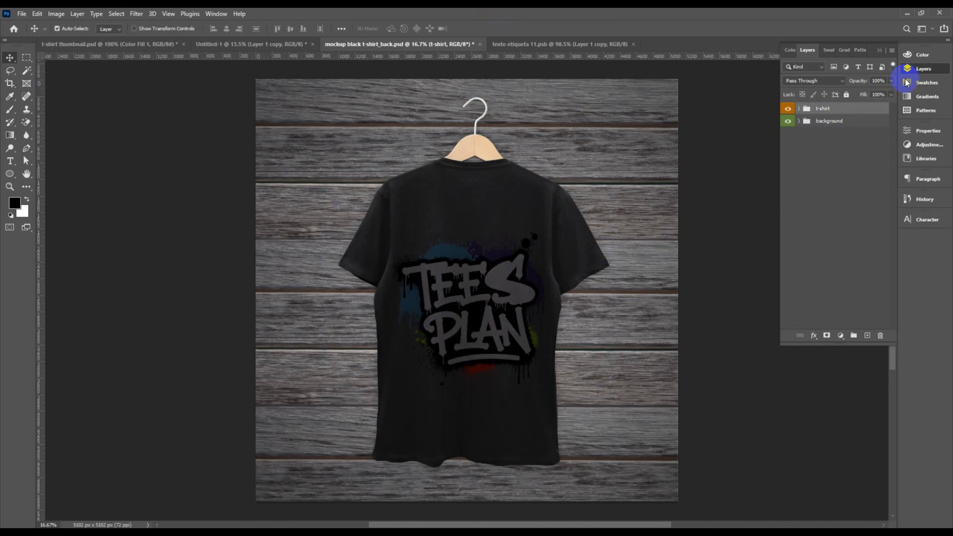
pyautogui.click(907, 69)
pyautogui.scroll(2, 495, 351)
pyautogui.scroll(1, 497, 347)
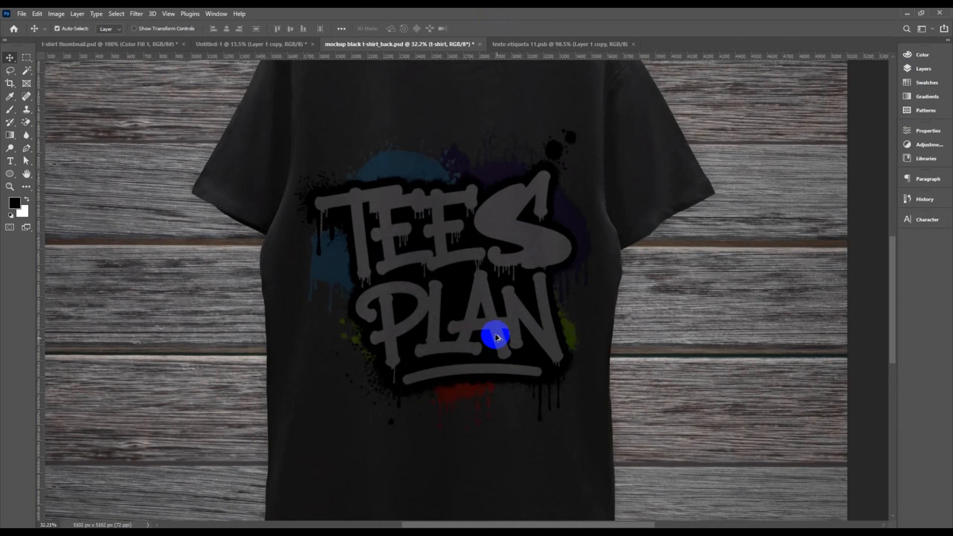
pyautogui.scroll(1, 492, 329)
pyautogui.scroll(-2, 492, 330)
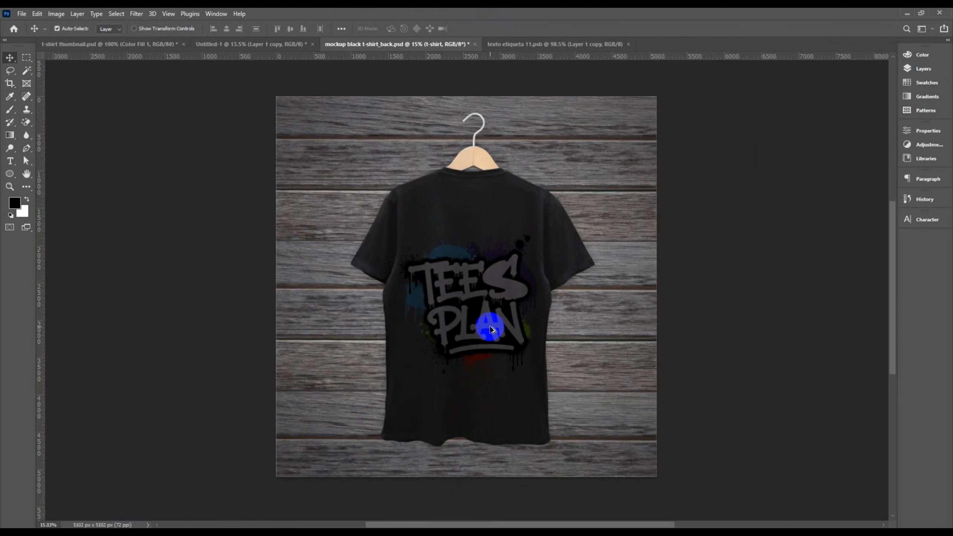
pyautogui.scroll(1, 492, 330)
pyautogui.scroll(-3, 491, 329)
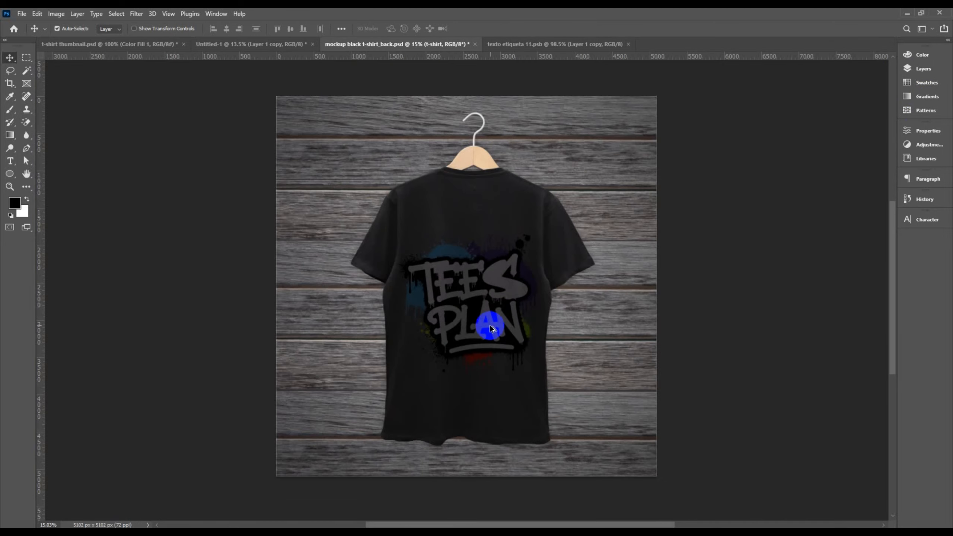
# Set the print layer's blend mode to Normal and deselect the layer
pyautogui.click(914, 72)
pyautogui.click(831, 145)
pyautogui.click(825, 80)
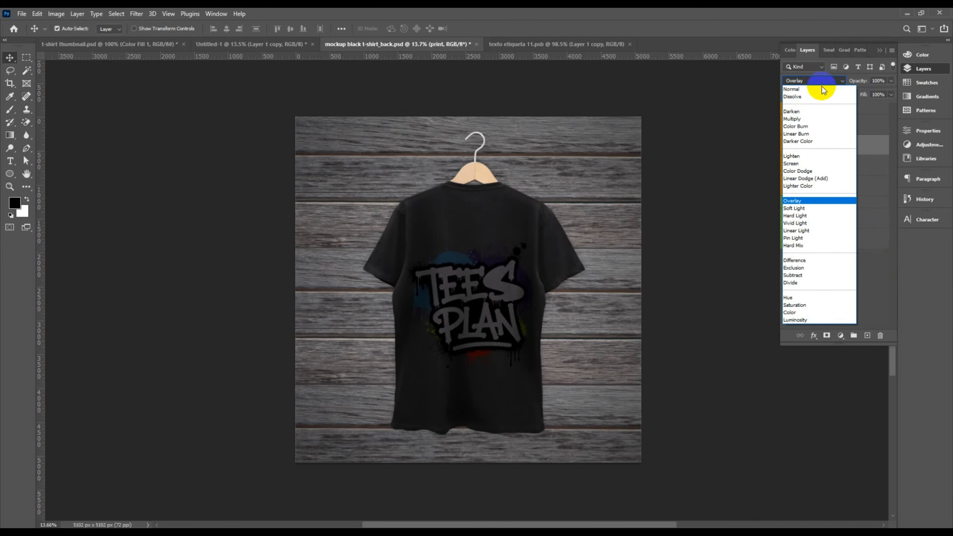
pyautogui.click(819, 85)
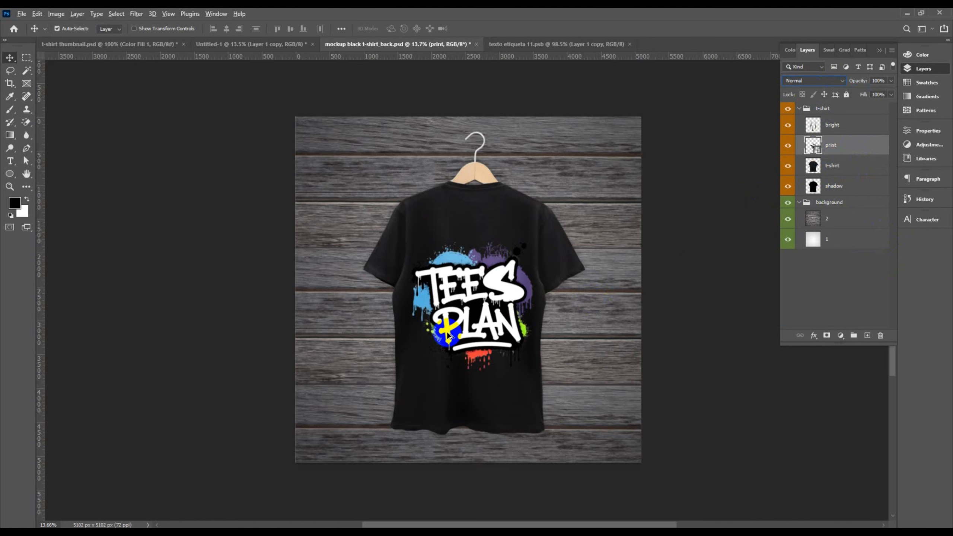
pyautogui.click(816, 268)
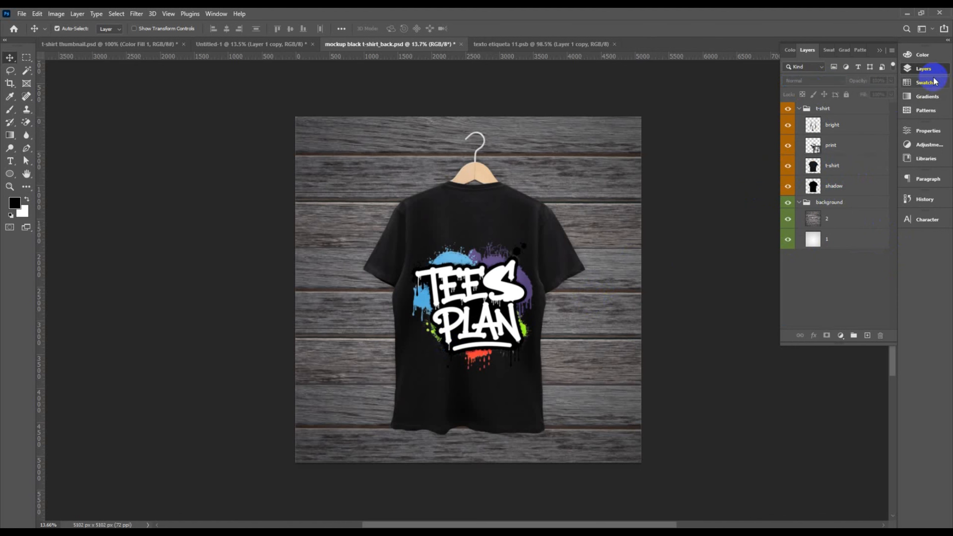
# Inspect the finished black t-shirt mockup, checking the logo's colours and paint drips up close and the whole shirt
pyautogui.click(928, 70)
pyautogui.scroll(5, 463, 314)
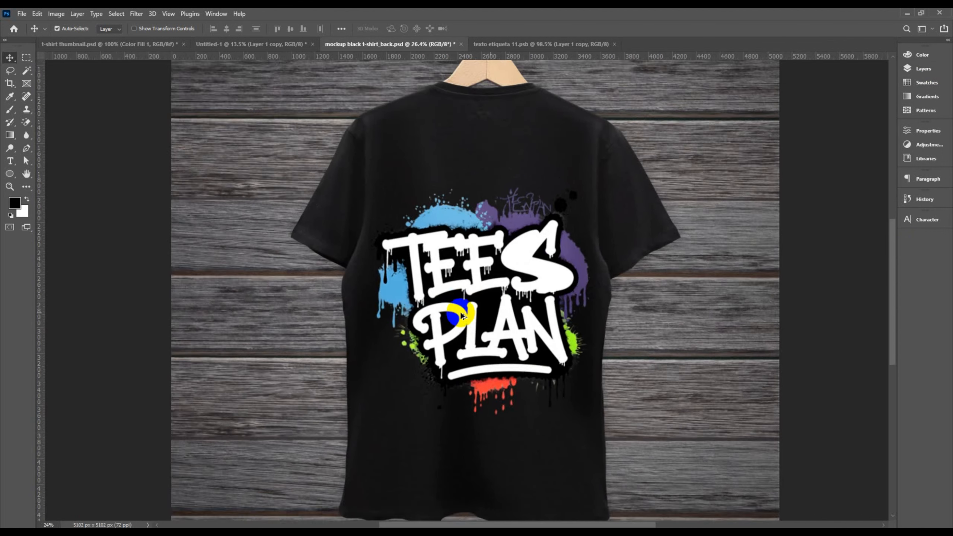
pyautogui.scroll(-2, 463, 315)
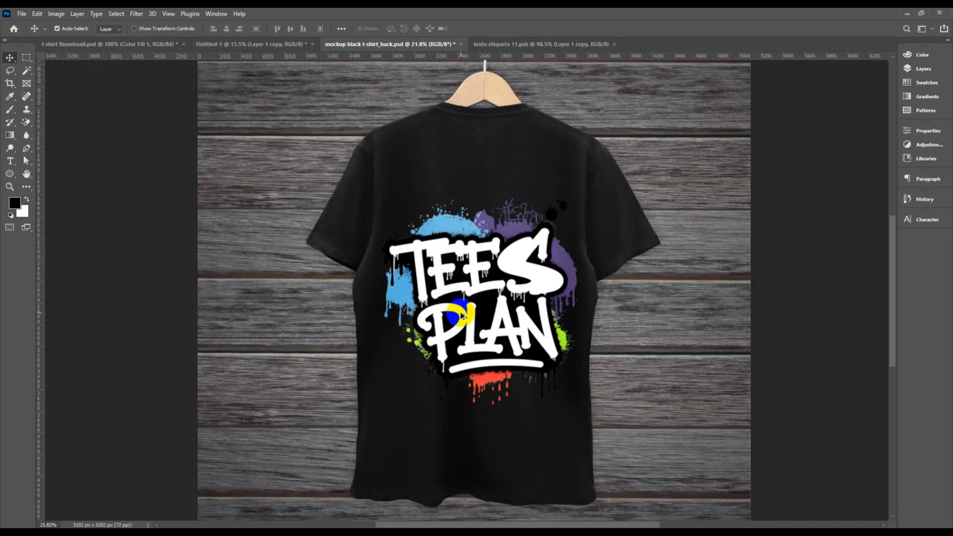
pyautogui.scroll(-1, 461, 313)
pyautogui.scroll(3, 461, 313)
pyautogui.moveTo(497, 352); pyautogui.dragTo(492, 335)
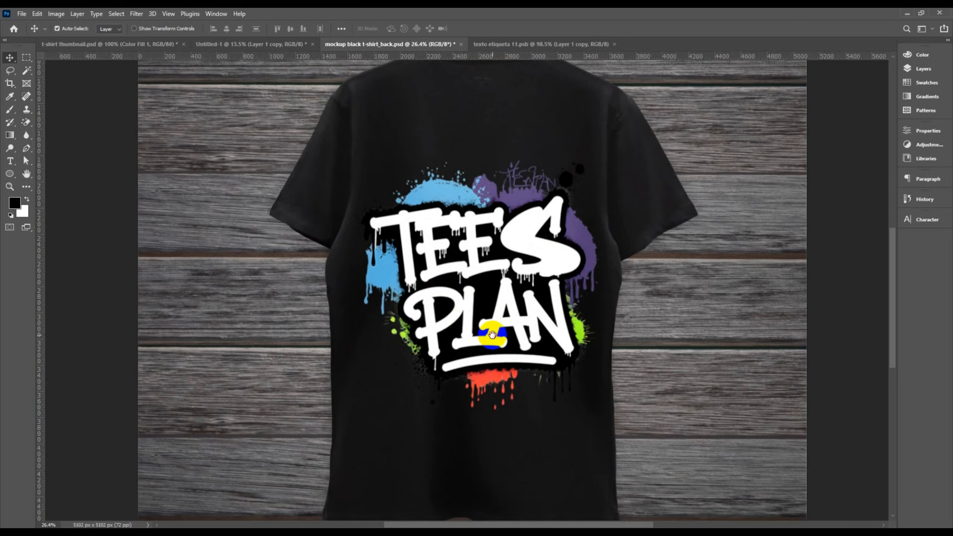
pyautogui.scroll(1, 491, 332)
pyautogui.scroll(-3, 492, 333)
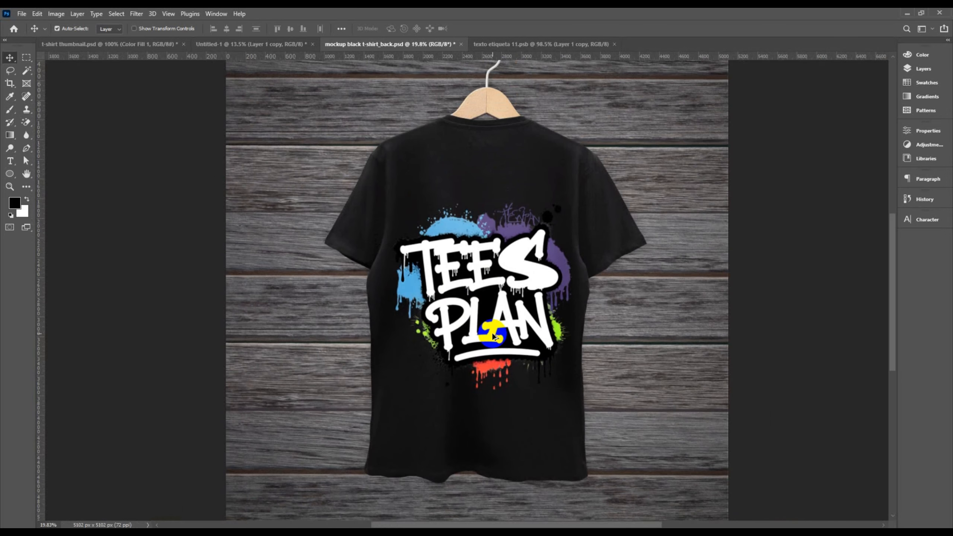
pyautogui.scroll(-1, 493, 335)
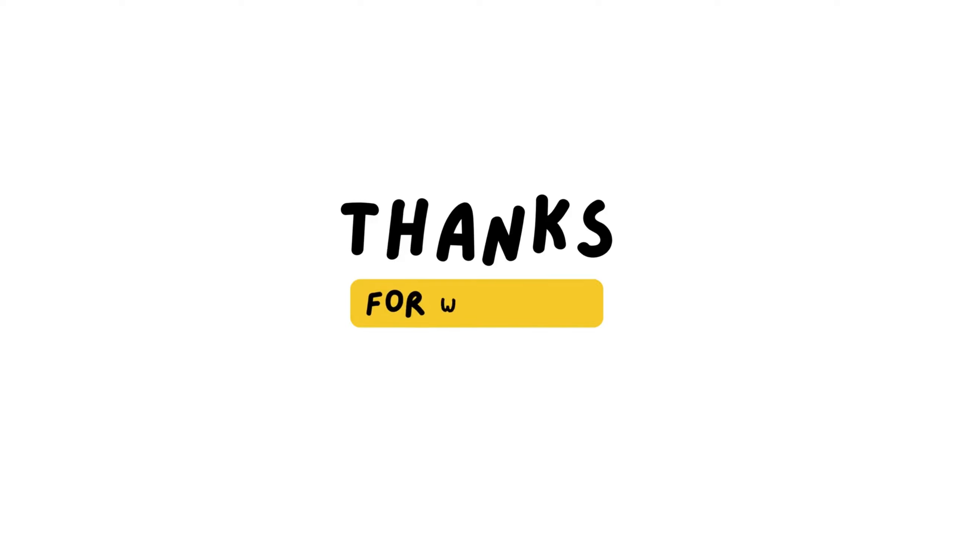